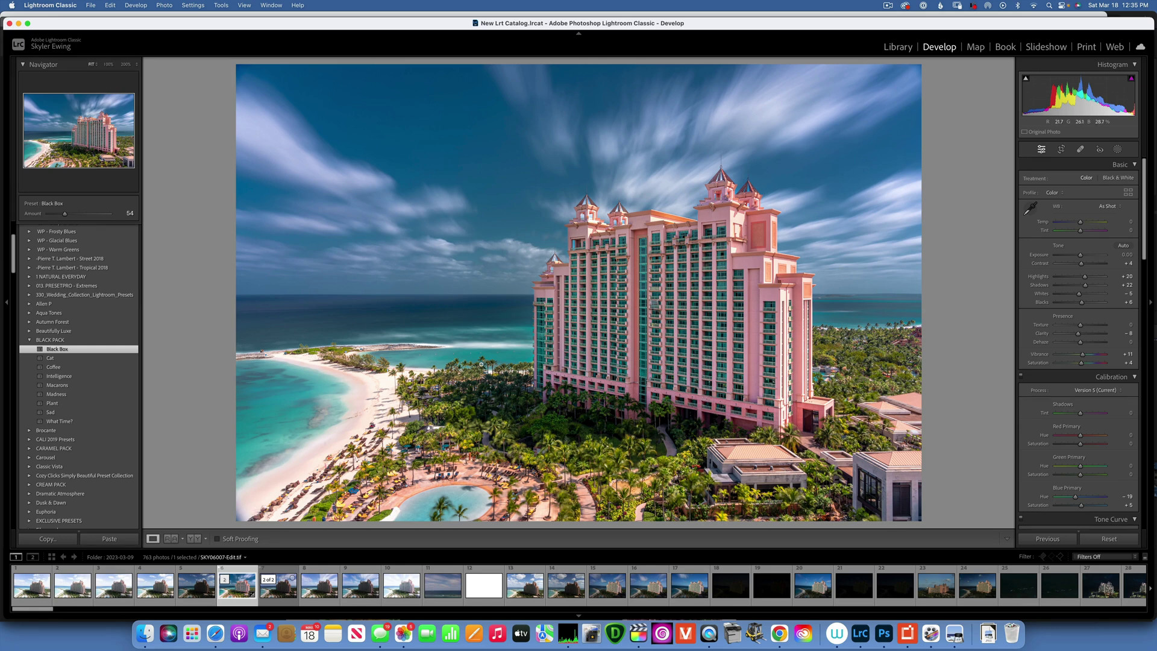
Step: Compare the Black Box-edited TIF with the raw file in the filmstrip, ending on SKY06007.ARW
left_click(286, 592)
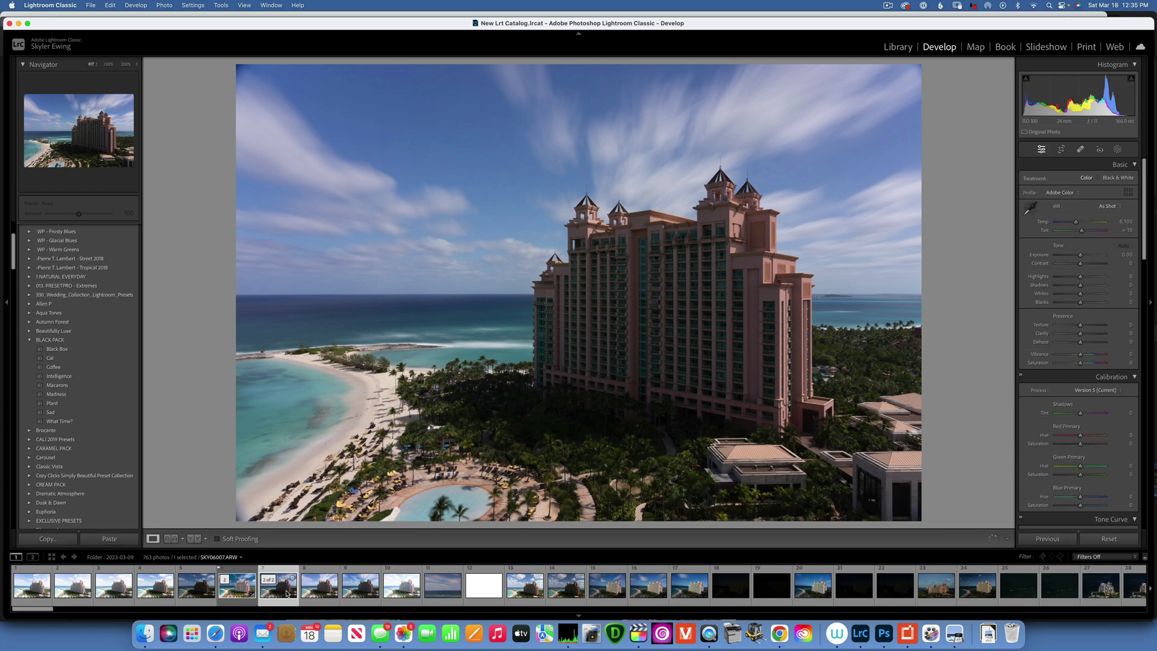
left_click(250, 590)
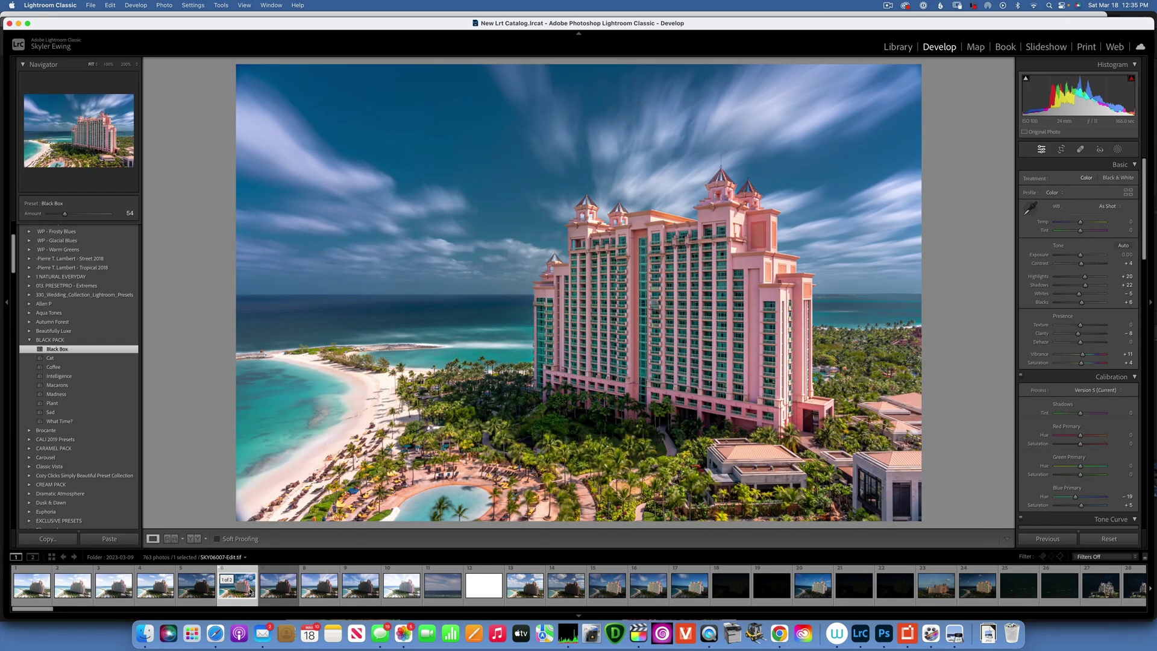
left_click(282, 595)
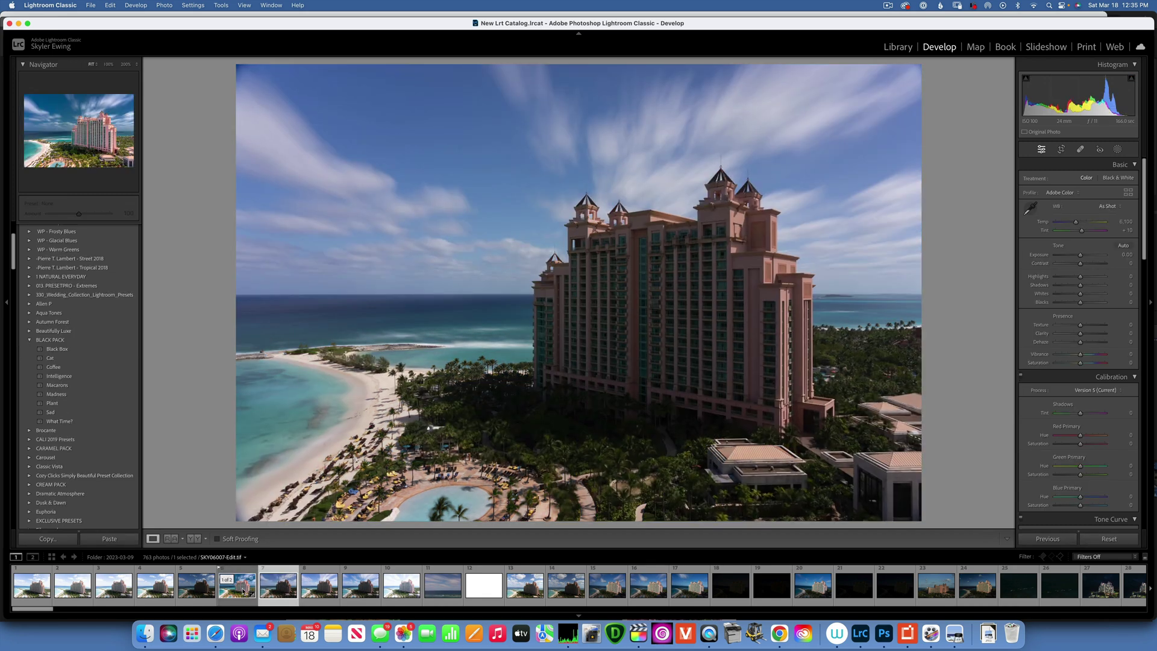
left_click(243, 592)
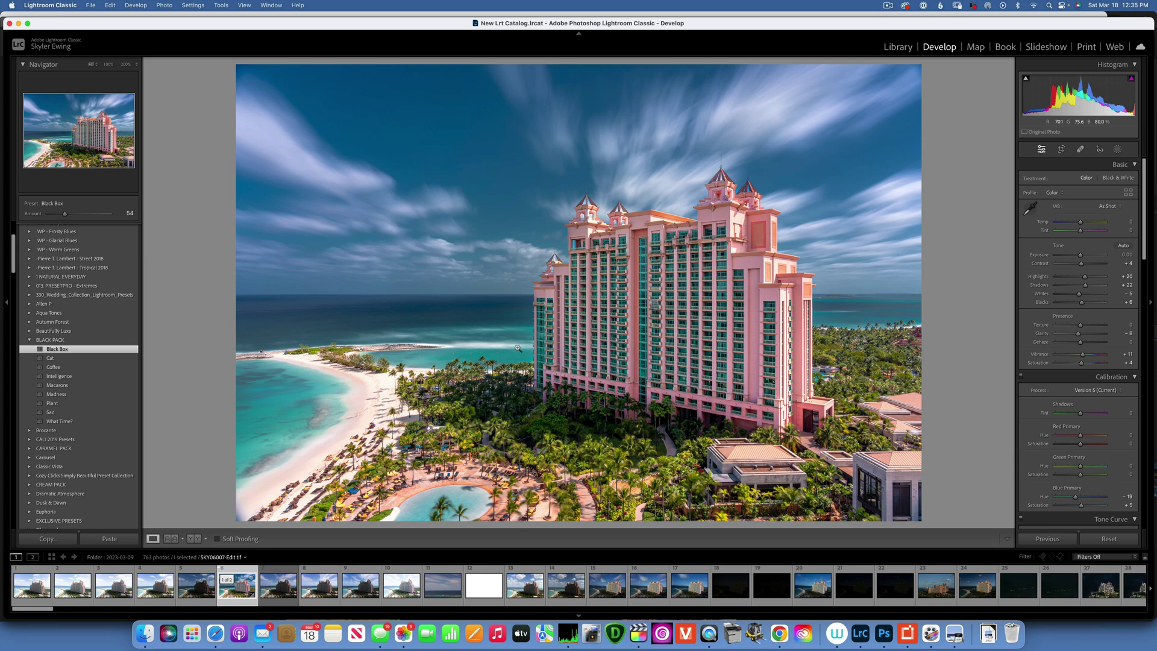
left_click(279, 590)
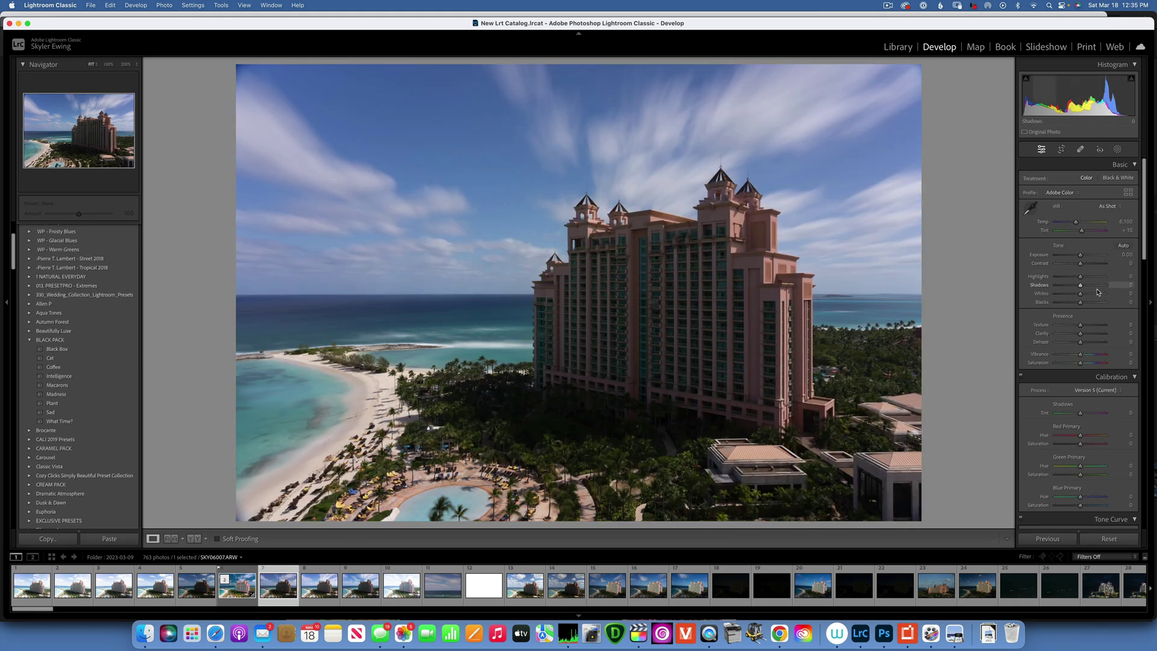
Step: Set exposure +0.35, shadows +100, whites +28, blacks −47, clarity +22, texture up, saturation slightly down
left_click_drag(1081, 256, 1086, 264)
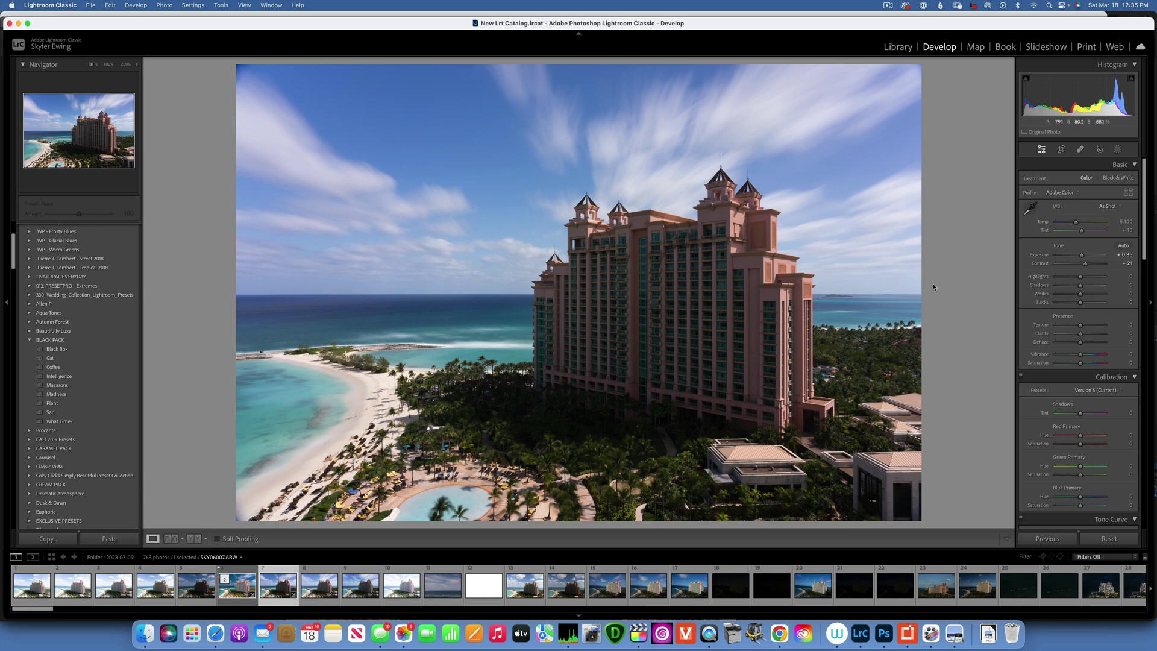
left_click_drag(1079, 285, 1135, 288)
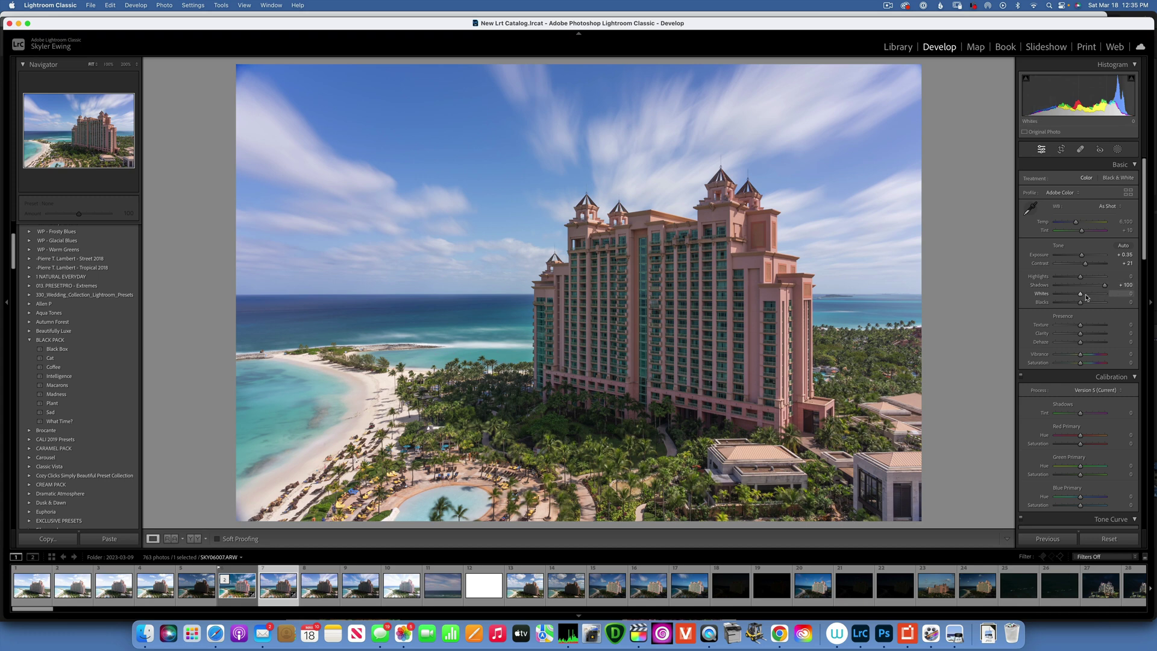
left_click_drag(1082, 295, 1089, 294)
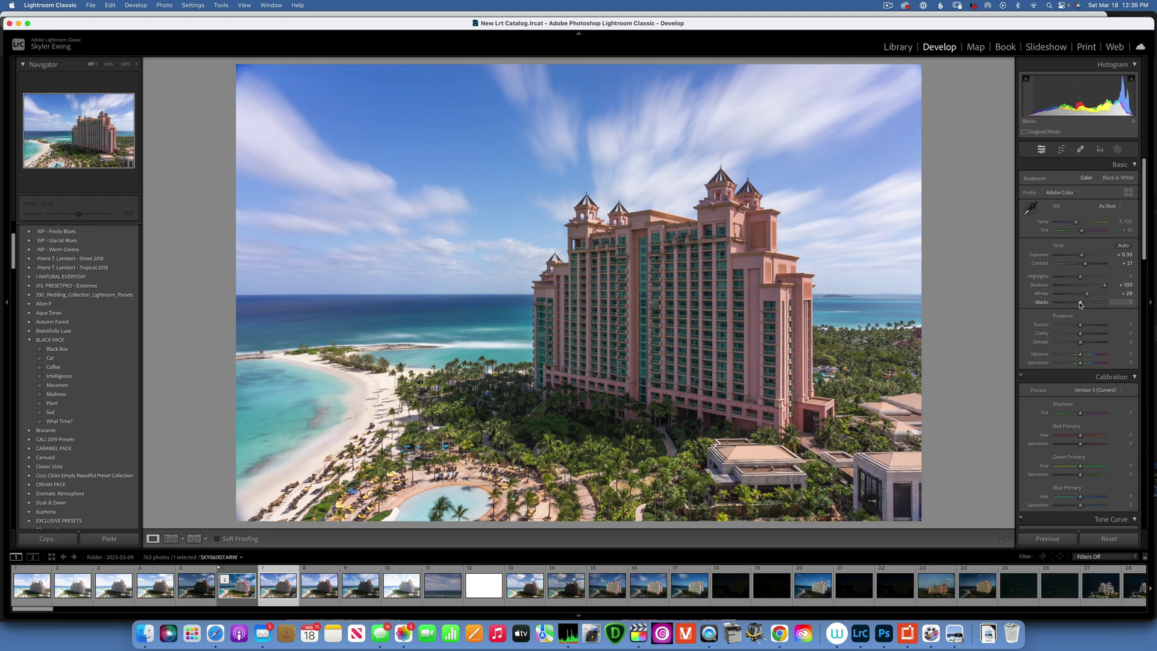
left_click_drag(1079, 304, 1069, 306)
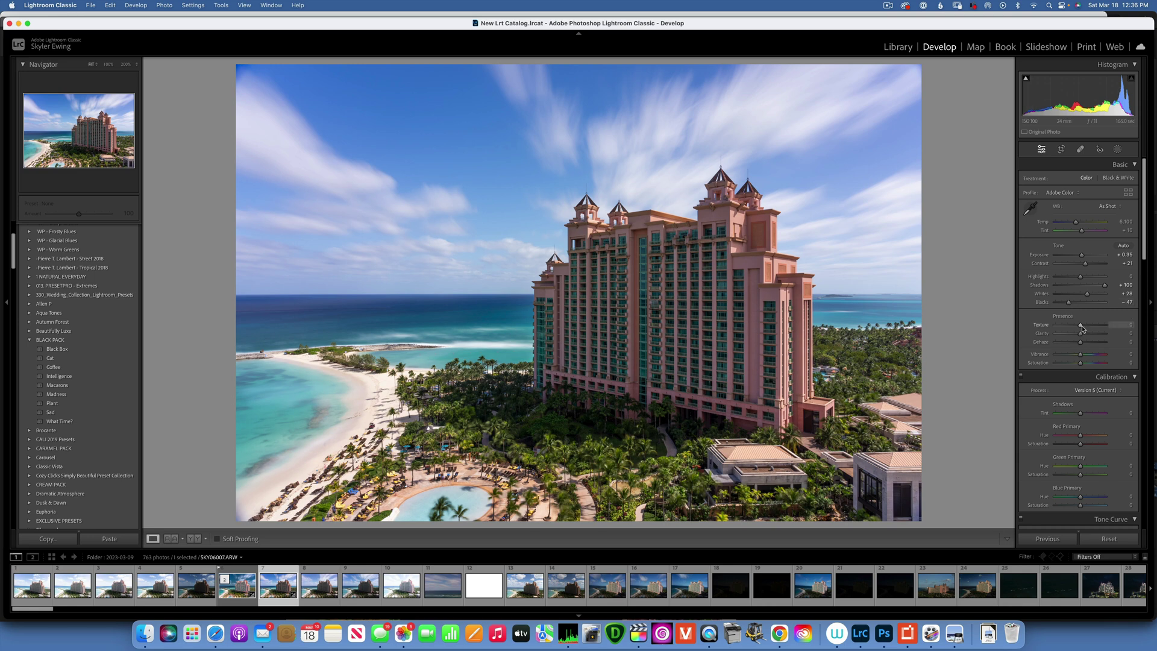
left_click_drag(1080, 328, 1088, 328)
left_click_drag(1081, 335, 1087, 355)
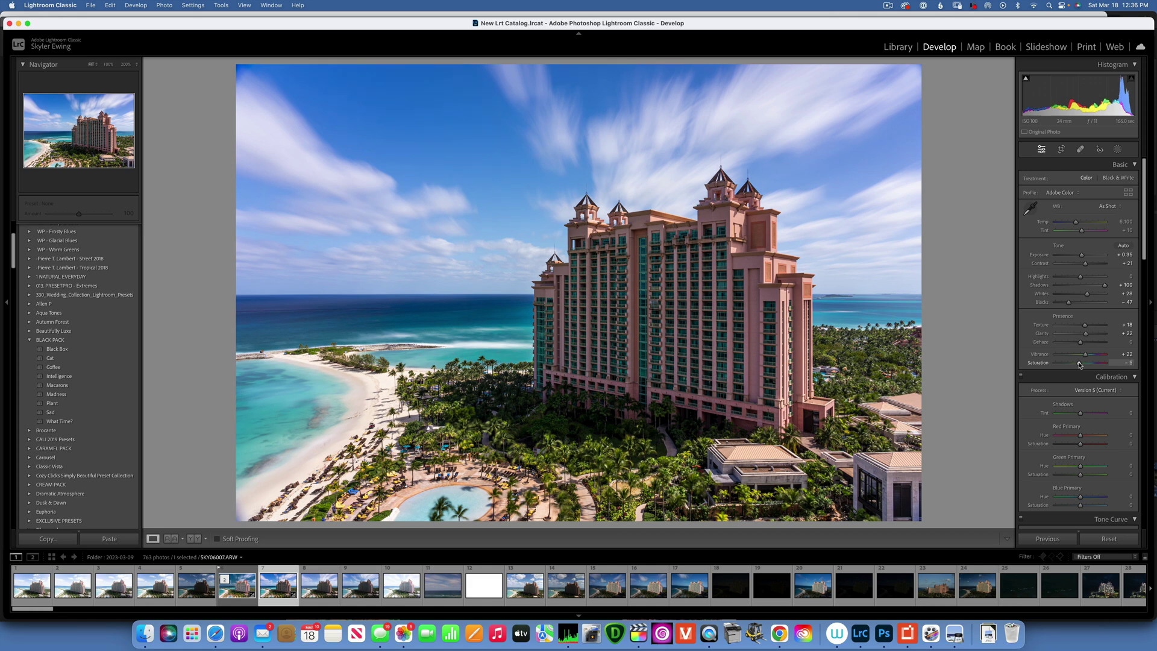
left_click_drag(1080, 364, 1079, 364)
Step: Raise Calibration Blue Primary saturation to +65, toggling the panel off and on to compare
scroll(1082, 380, "down", 2)
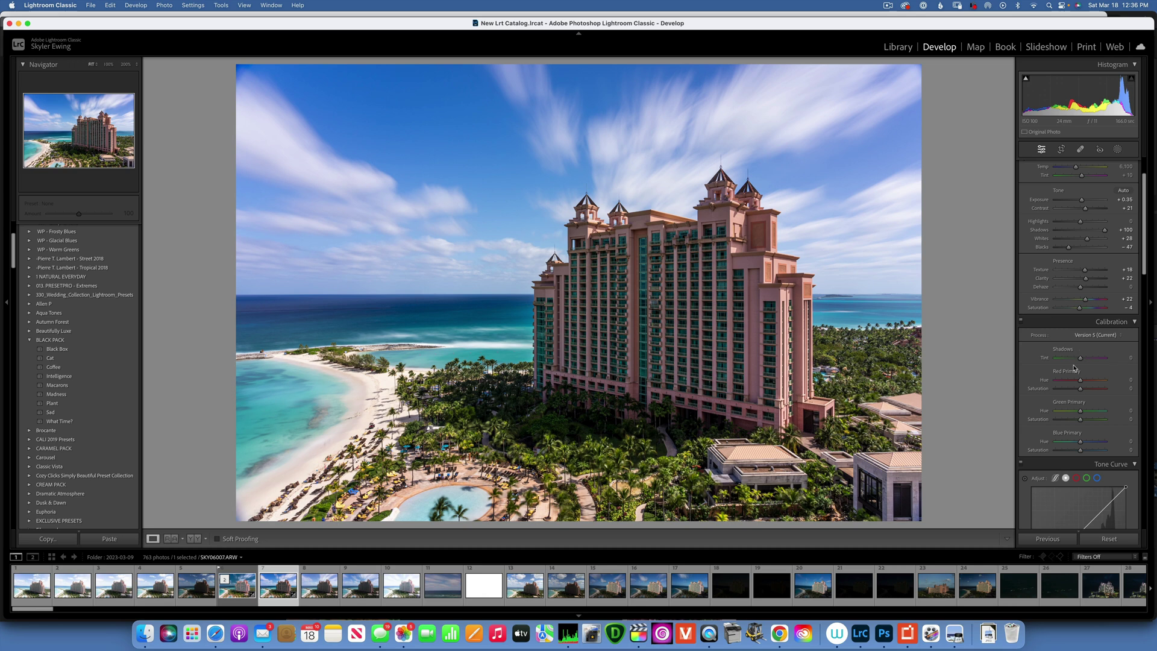
scroll(1083, 363, "down", 10)
scroll(1084, 362, "up", 8)
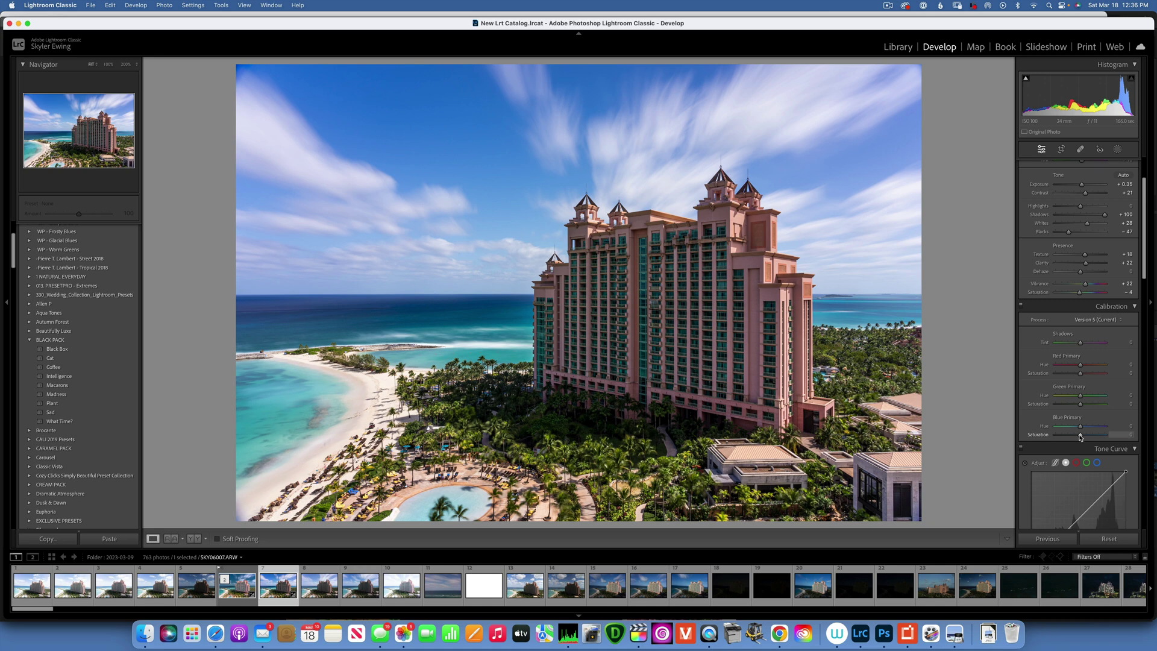
left_click_drag(1080, 436, 1097, 432)
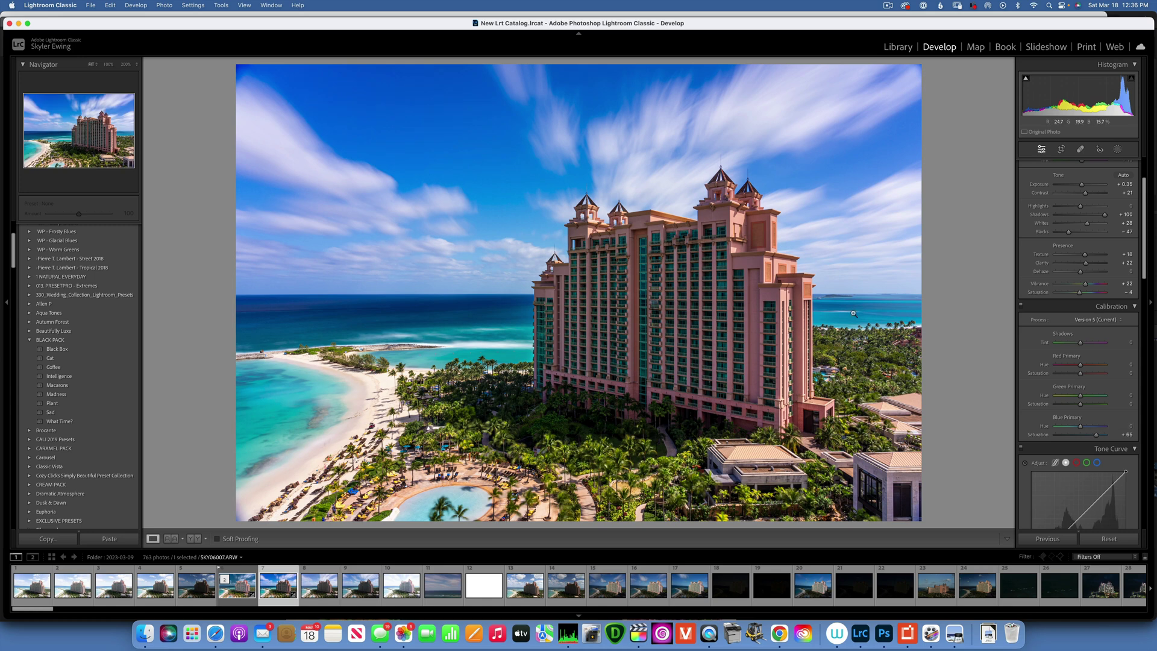
left_click(1021, 306)
left_click(1021, 306)
Step: Cut the HSL Blue saturation to −87 to mute the sky and sea
scroll(1112, 399, "down", 4)
scroll(1113, 400, "down", 3)
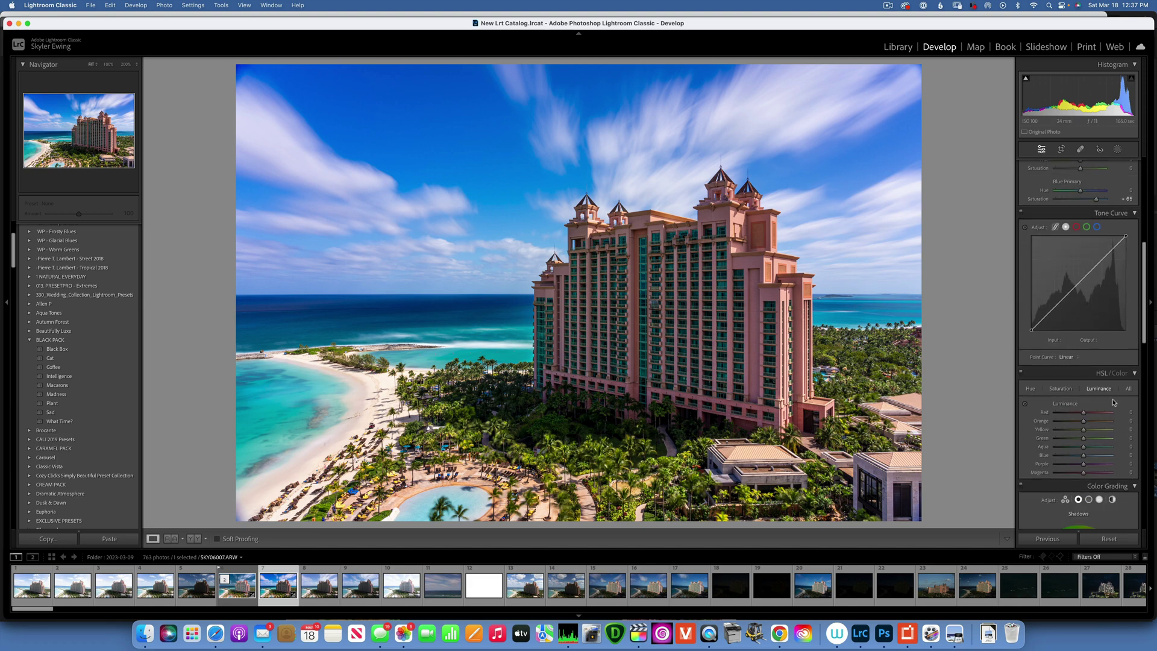
left_click(1061, 389)
left_click_drag(1083, 455, 1067, 457)
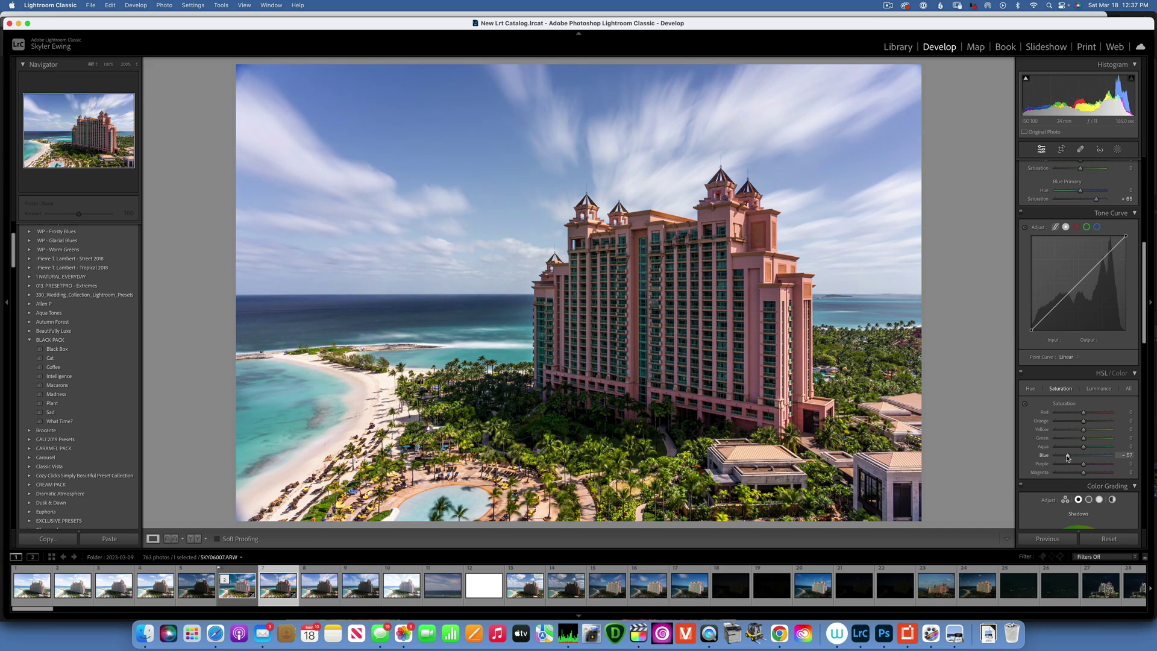
scroll(1078, 439, "down", 3)
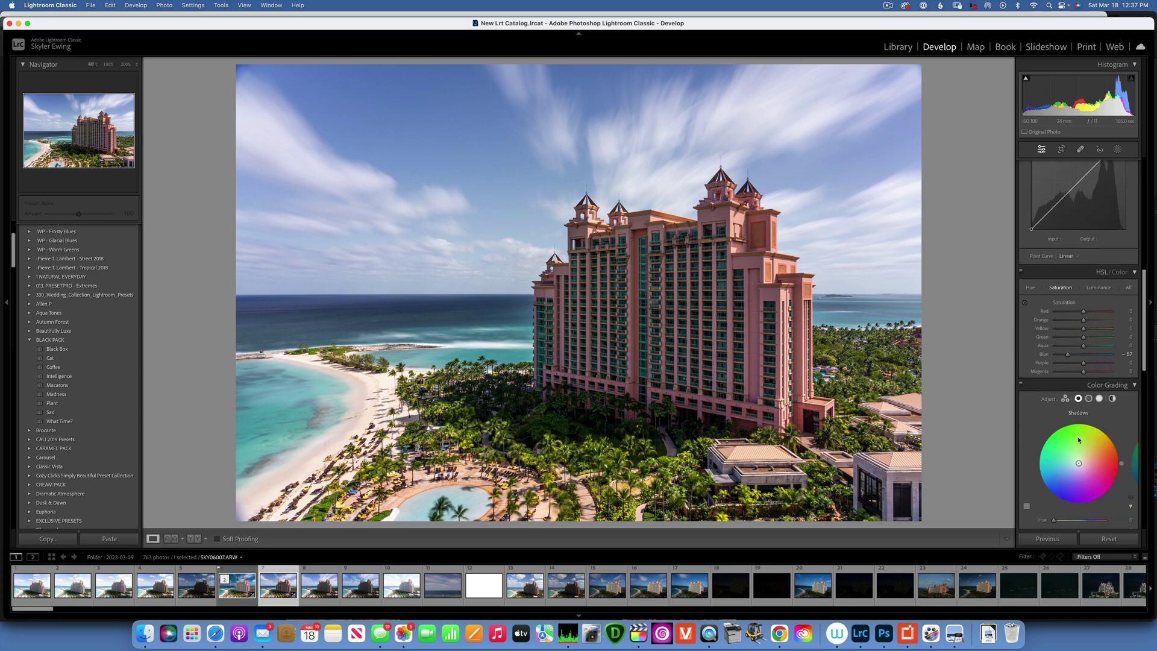
scroll(1078, 440, "down", 12)
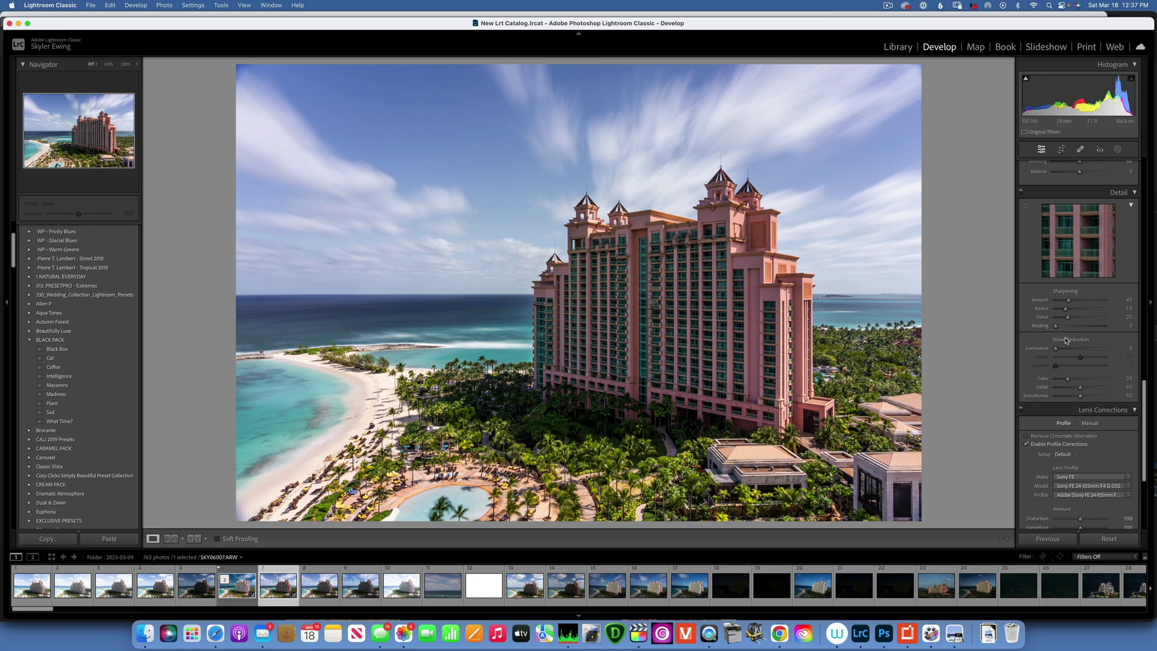
Step: Raise sharpening Masking, remove chromatic aberration, and open the photo in Photoshop
left_click_drag(1054, 326, 1103, 332, "alt")
left_click(1026, 436)
key("super+e")
left_click(884, 633)
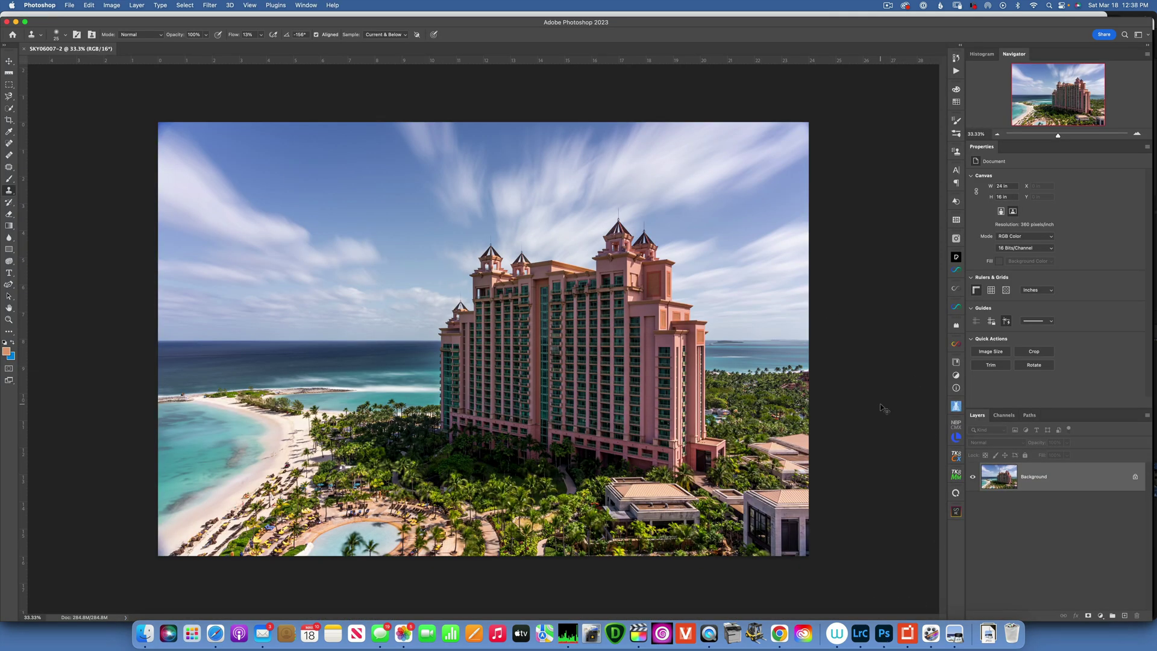
Step: Duplicate the background layer and apply a 3.2 px High Pass filter to it
key("super+j")
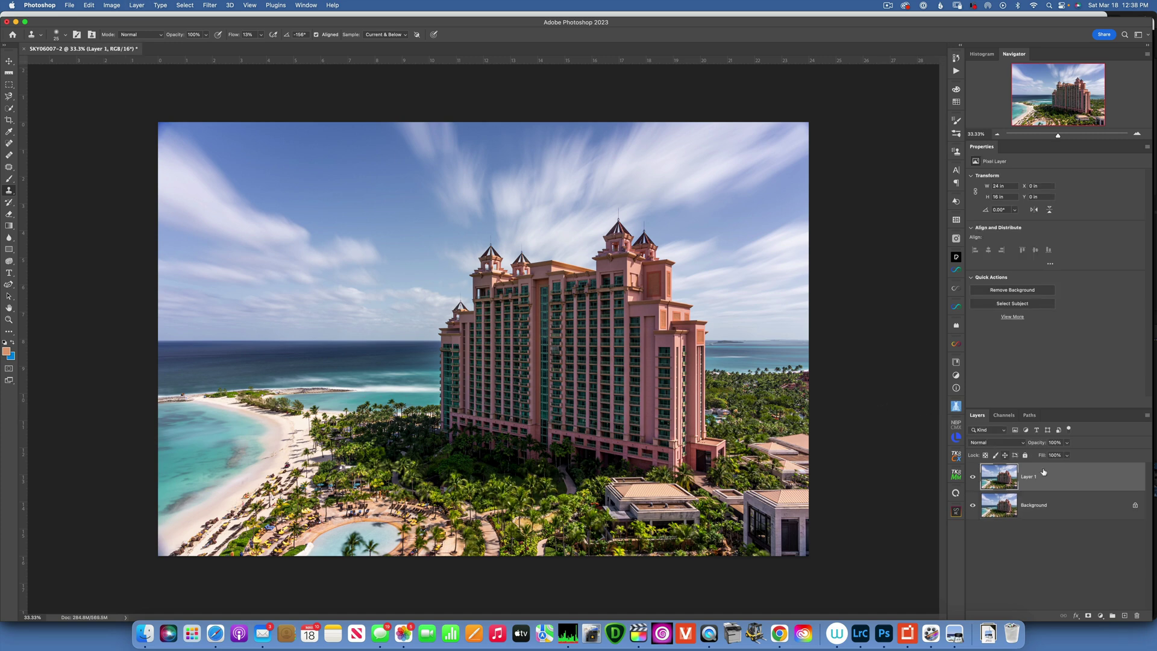
left_click(210, 5)
mouse_move(302, 194)
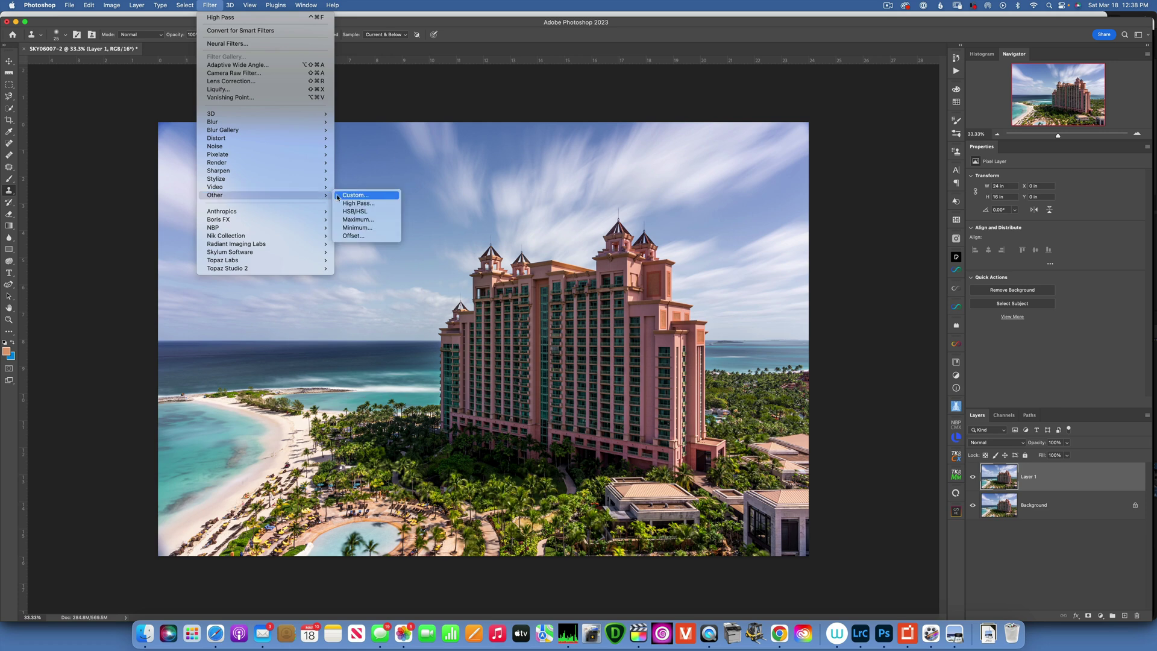
left_click(357, 203)
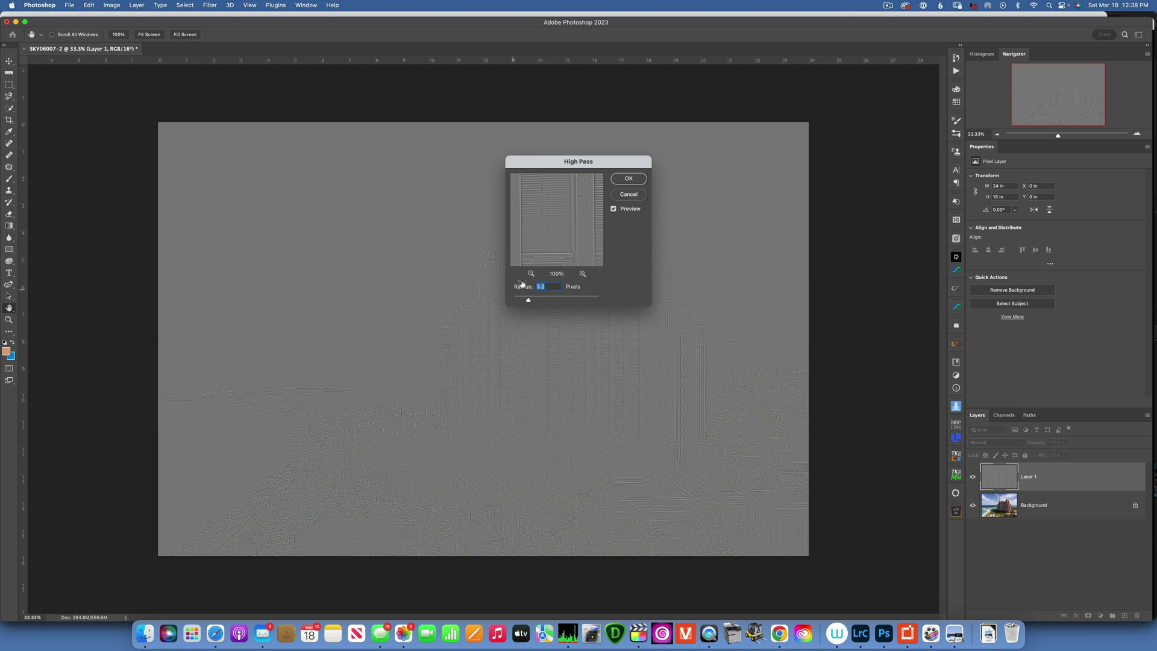
left_click(638, 180)
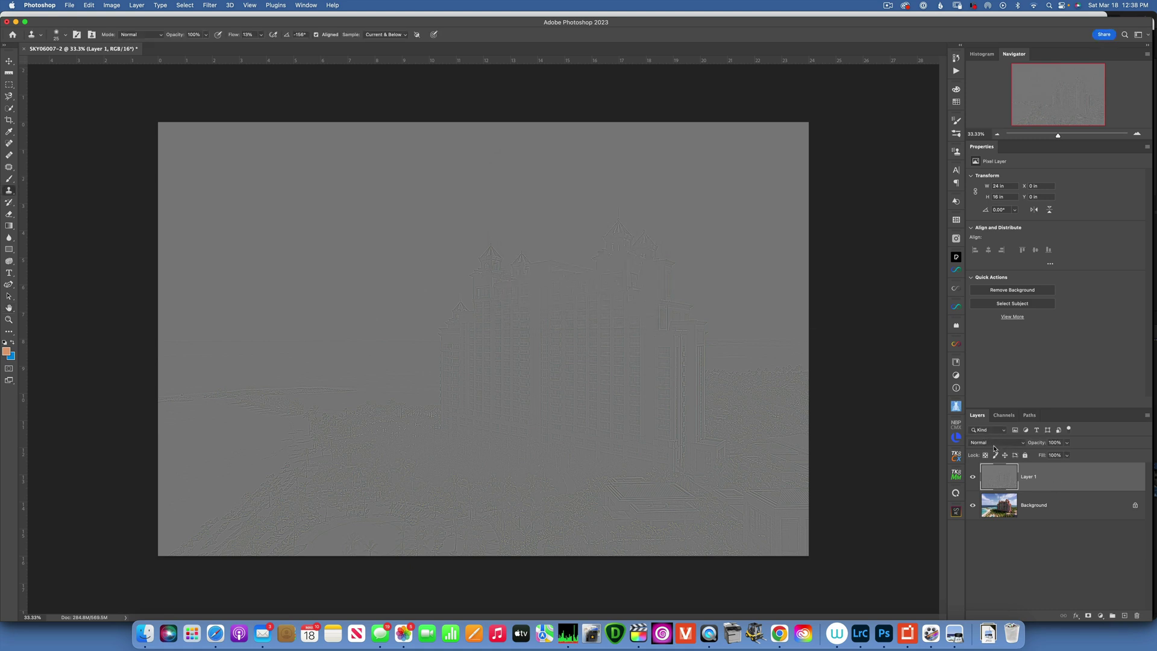
Step: Set the High Pass layer to Overlay blending and toggle its visibility to compare
left_click(995, 446)
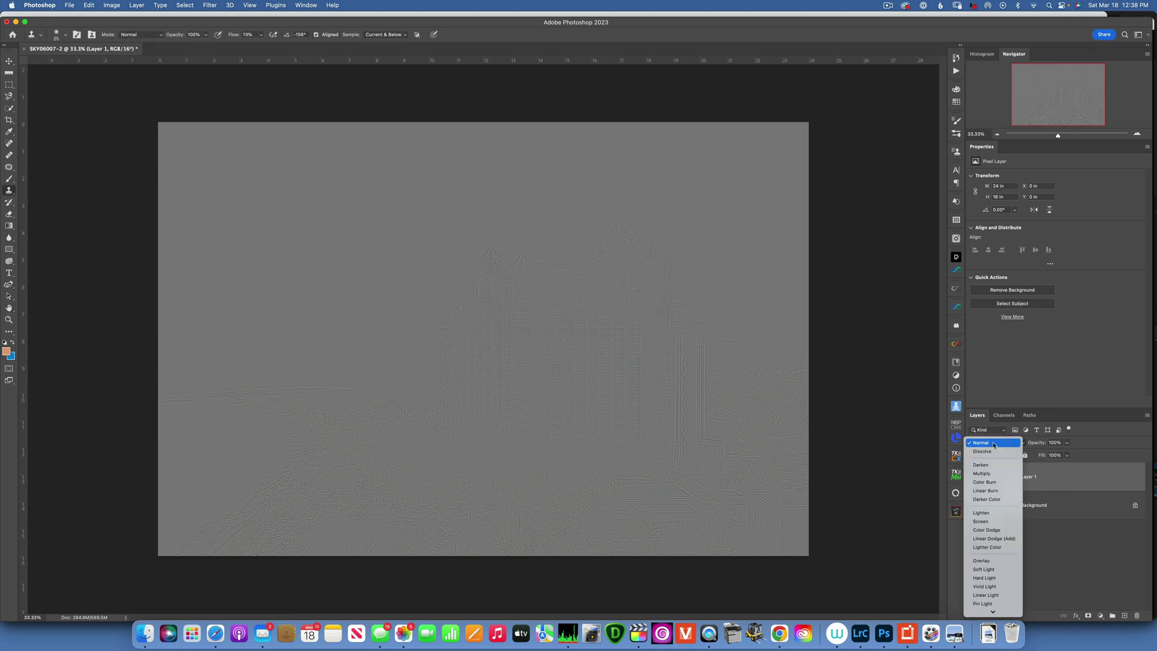
left_click(986, 561)
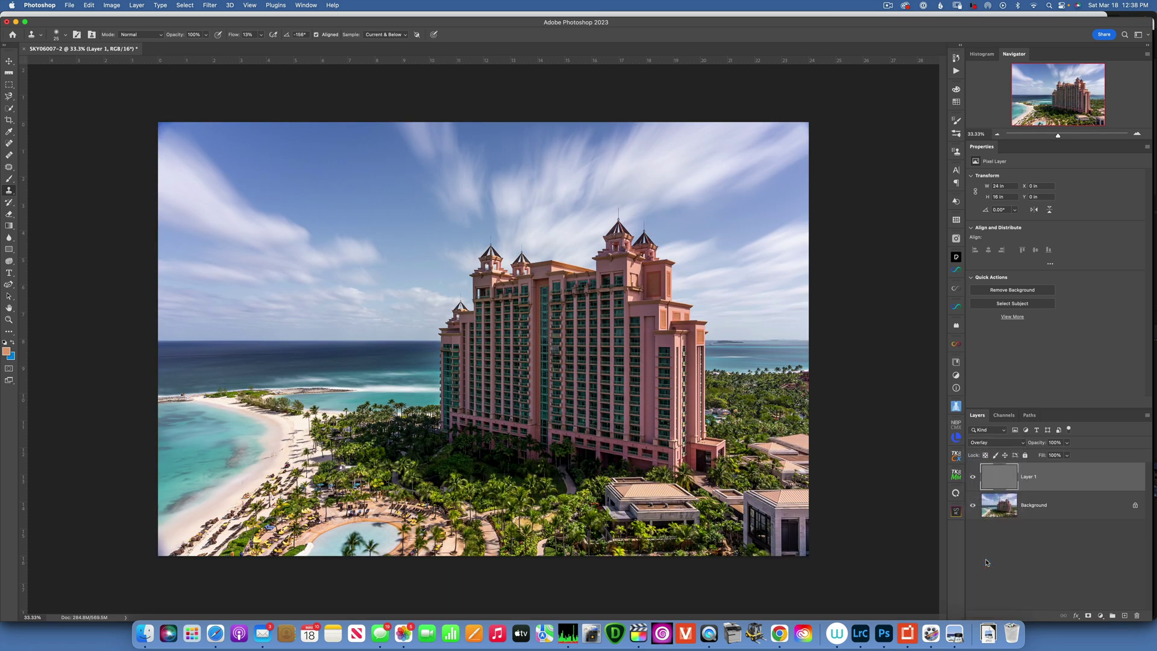
left_click(972, 477)
left_click(972, 478)
left_click(971, 477)
Step: Add a black mask to Layer 1 and paint it white over the hotel tower at size 1000, 100% flow
left_click(1088, 617, "alt")
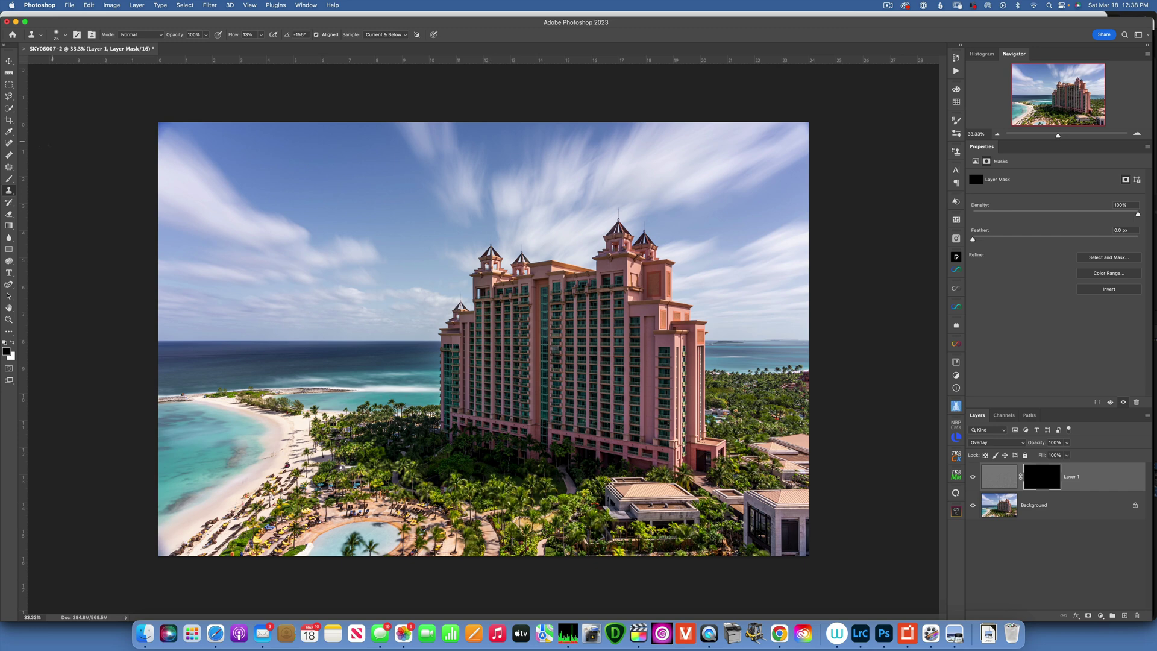
left_click(9, 179)
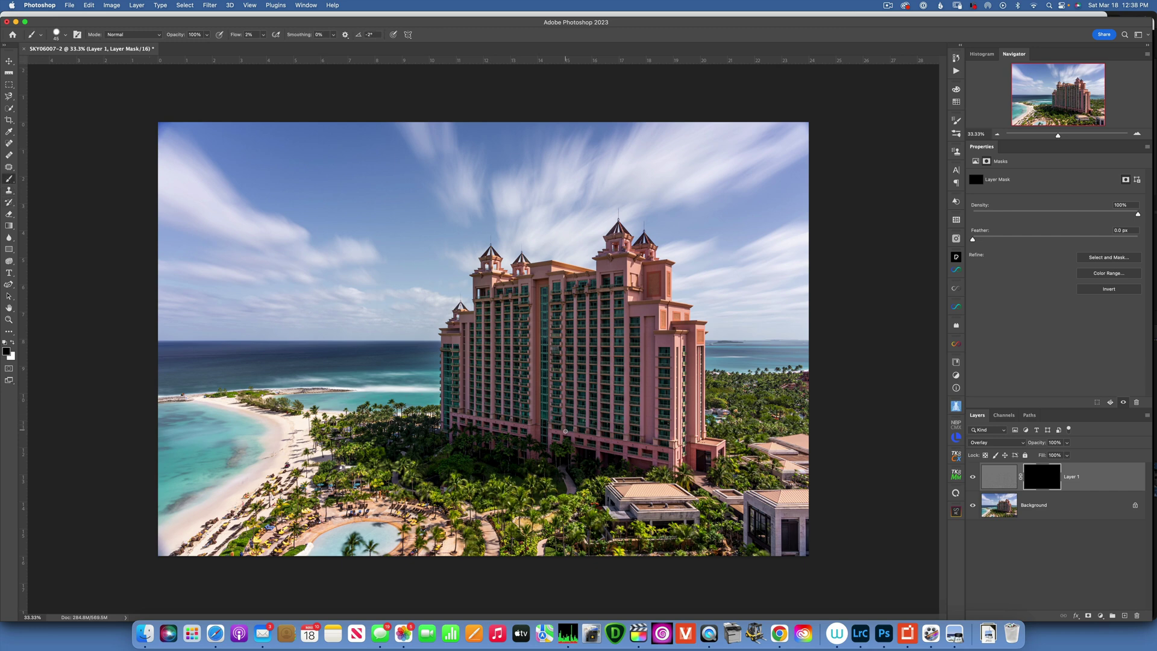
key("x")
key("bracketright")
key("bracketright")
key("bracketright")
key("bracketright")
key("bracketright")
key("bracketright")
key("bracketright")
key("bracketright")
key("bracketright")
key("bracketright")
key("bracketright")
key("bracketright")
key("bracketright")
key("bracketright")
key("bracketright")
key("bracketright")
key("bracketright")
key("bracketright")
left_click(527, 358)
left_click(263, 34)
left_click_drag(261, 46, 314, 47)
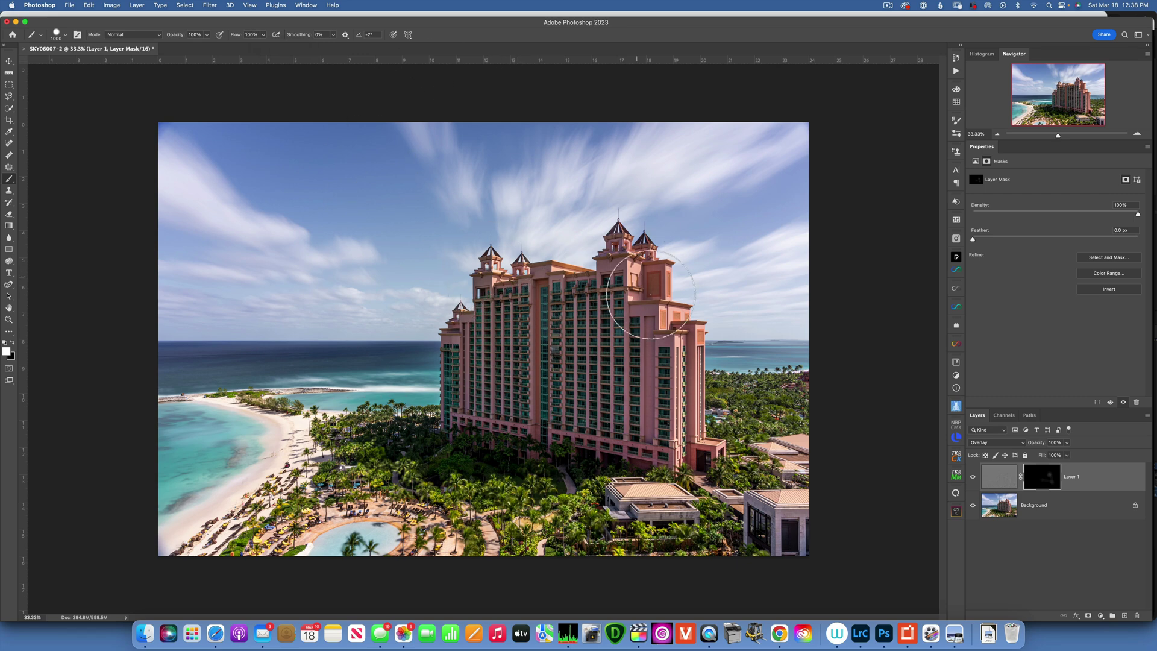
mouse_move(490, 387)
left_mouse_down()
mouse_move(548, 413)
mouse_move(640, 386)
mouse_move(671, 393)
mouse_move(679, 443)
mouse_move(672, 399)
left_mouse_up()
right_click(1106, 479)
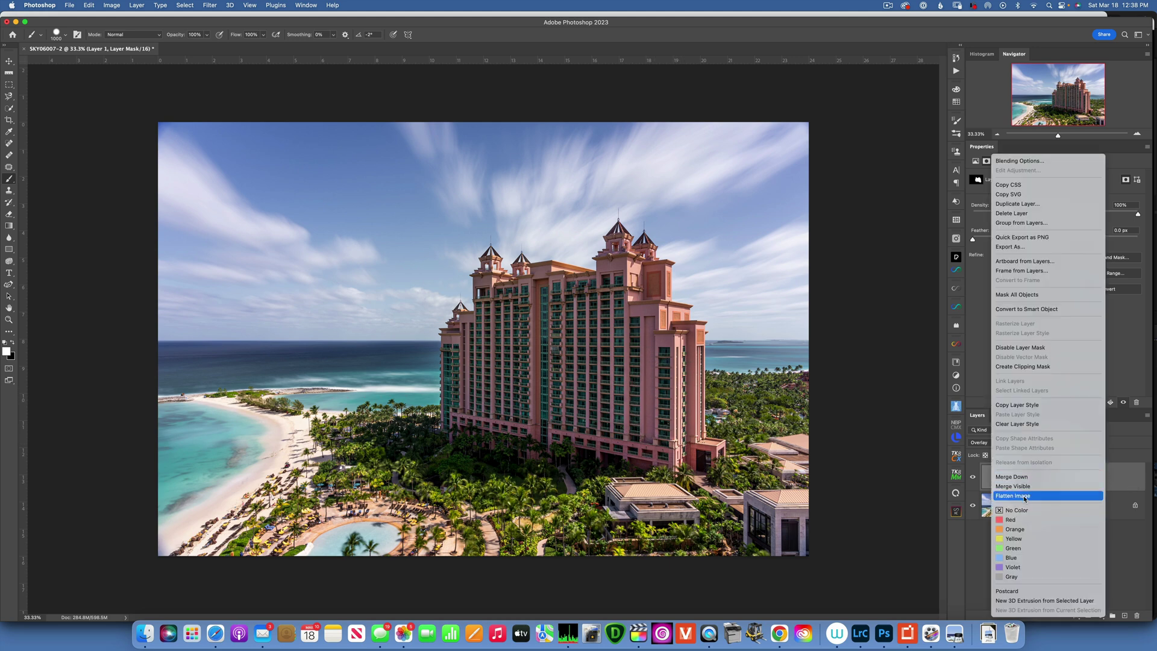
key("Escape")
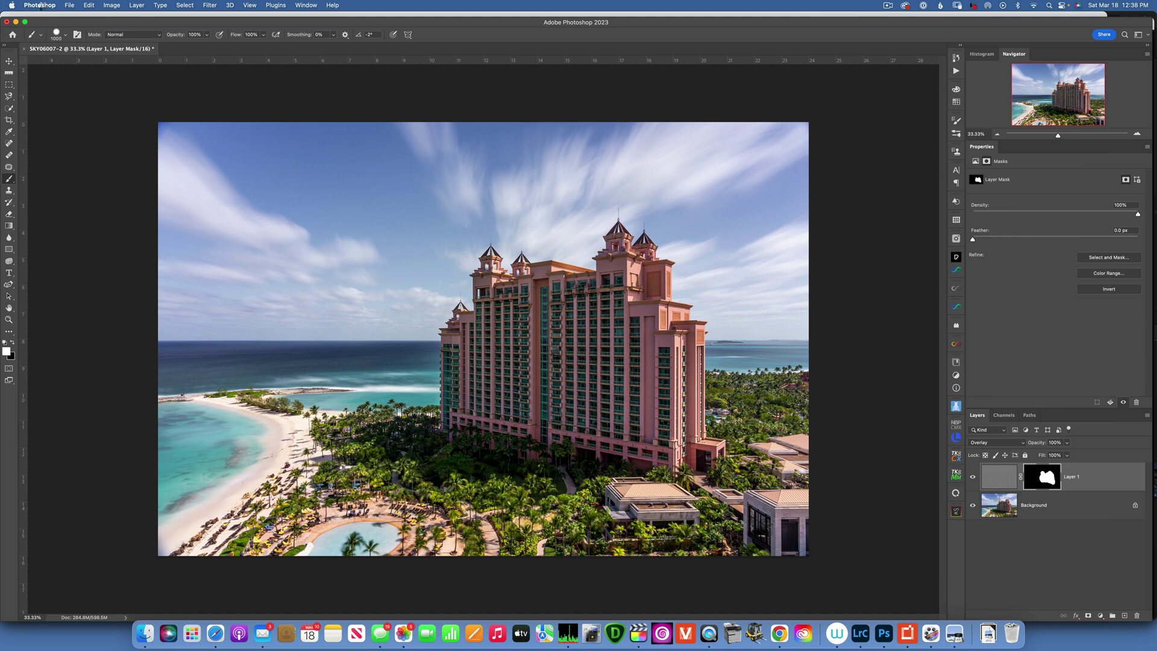
Step: Save and close the Photoshop document, returning to Lightroom with SKY06007-Edit-2.tif
left_click(70, 5)
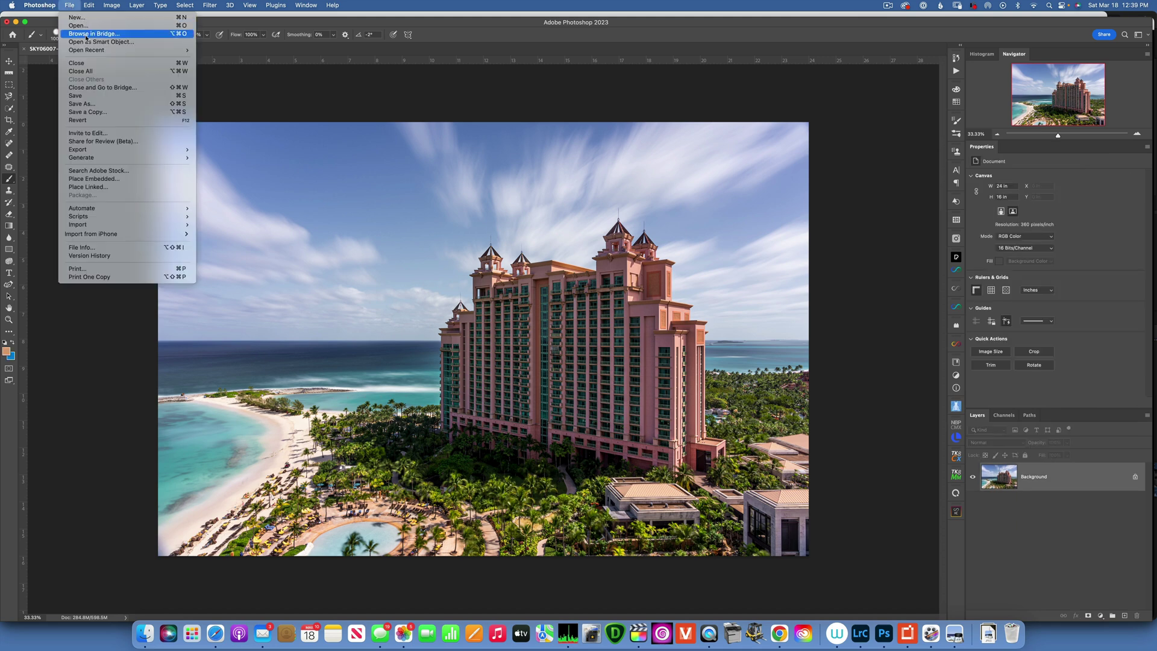
left_click(98, 63)
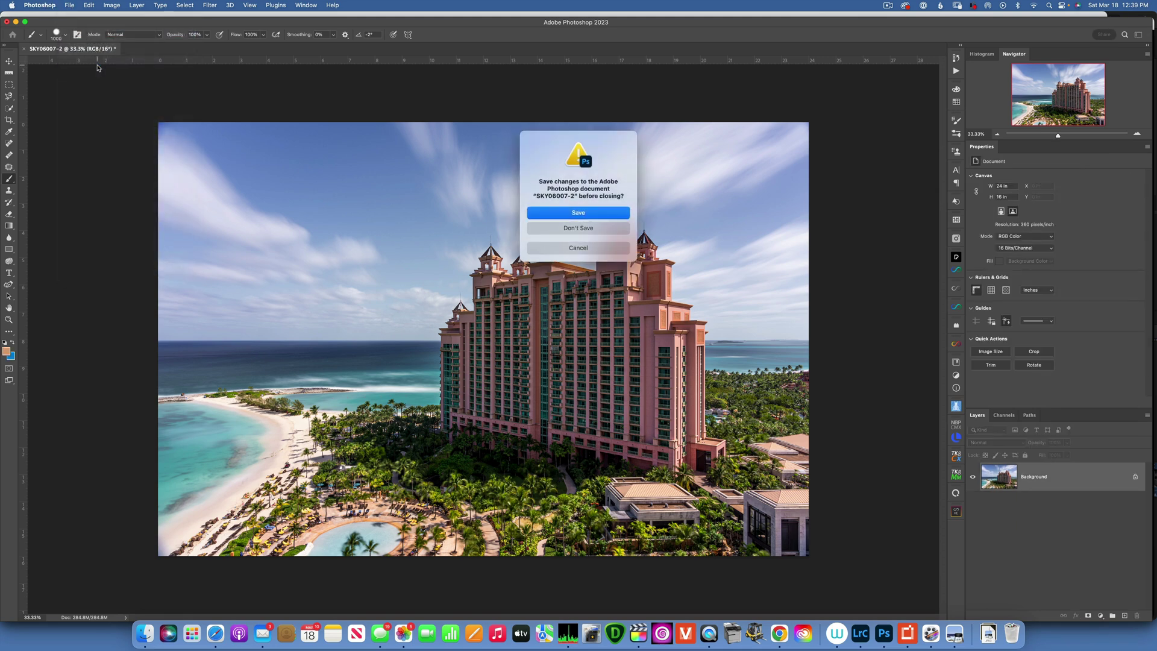
left_click(614, 212)
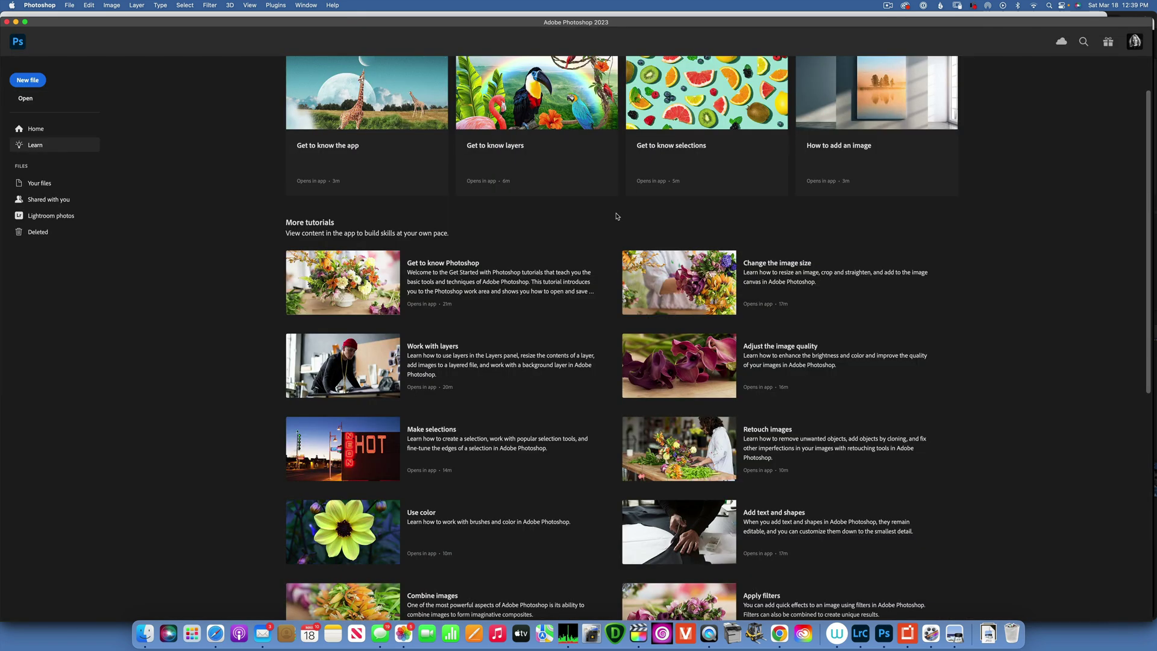
left_click(859, 632)
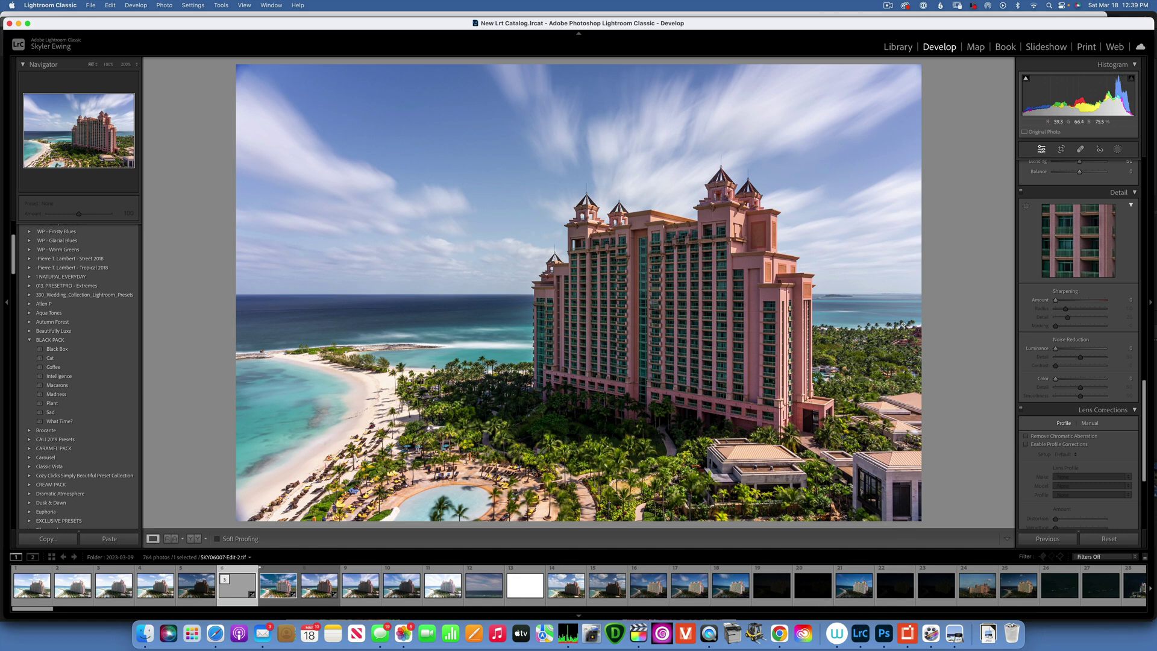
Step: Set Contrast +5, Highlights +20, Shadows +21, Whites −5, Blacks +6, Vibrance +11 and Saturation +4
scroll(1110, 314, "up", 6)
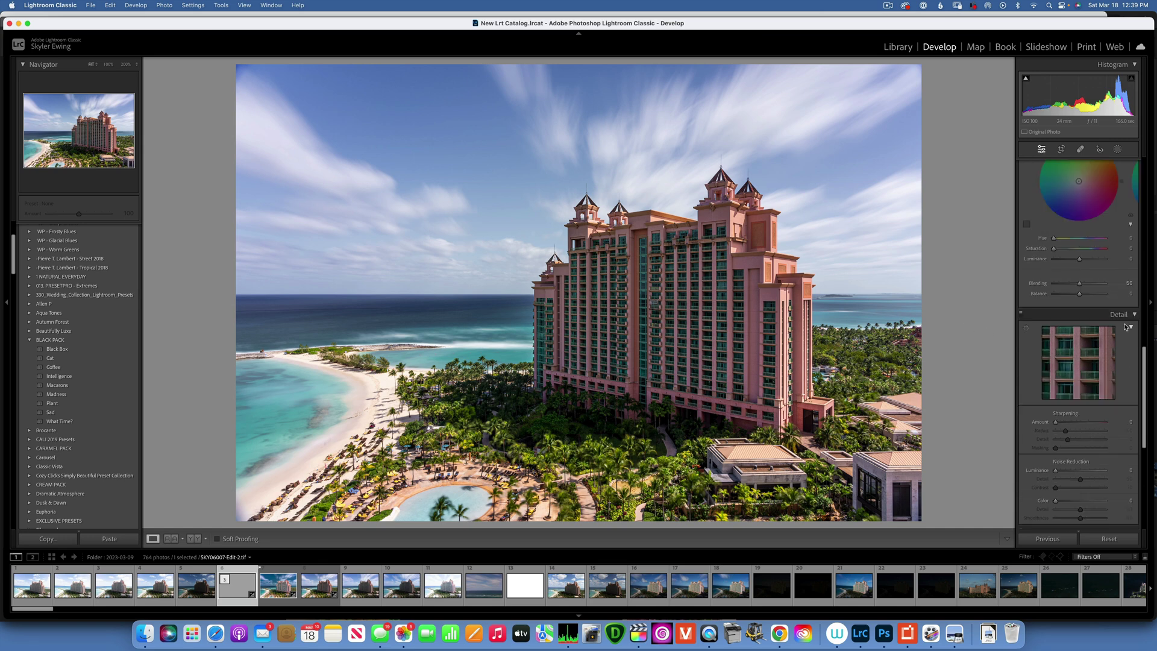
scroll(1102, 309, "up", 5)
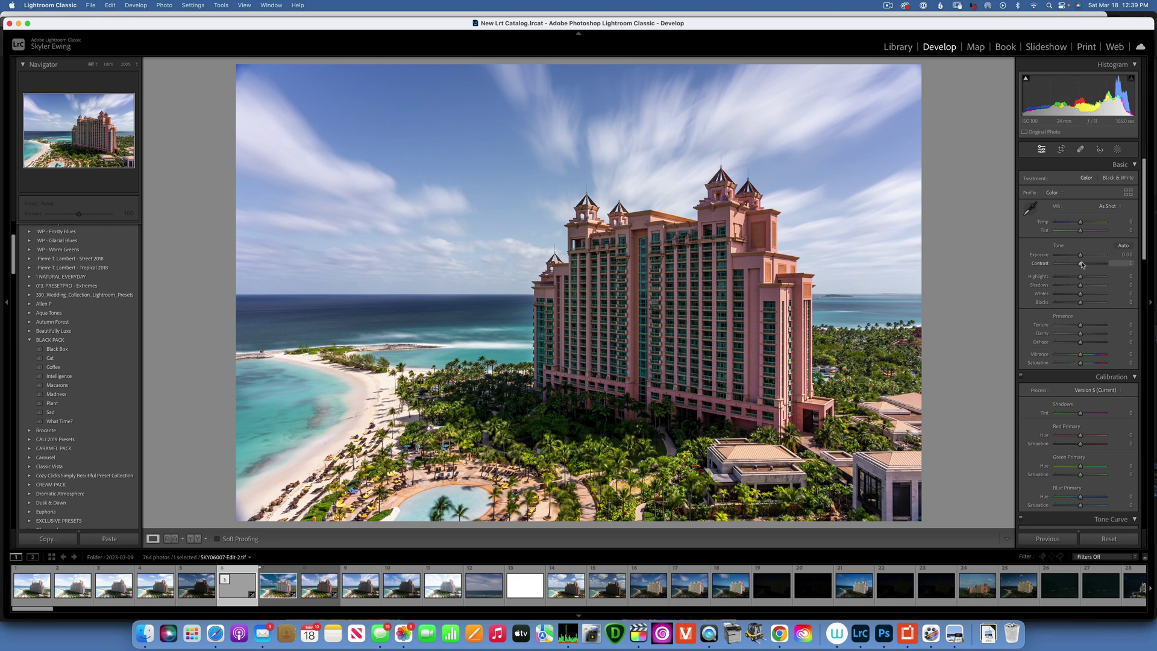
left_click_drag(1081, 264, 1083, 265)
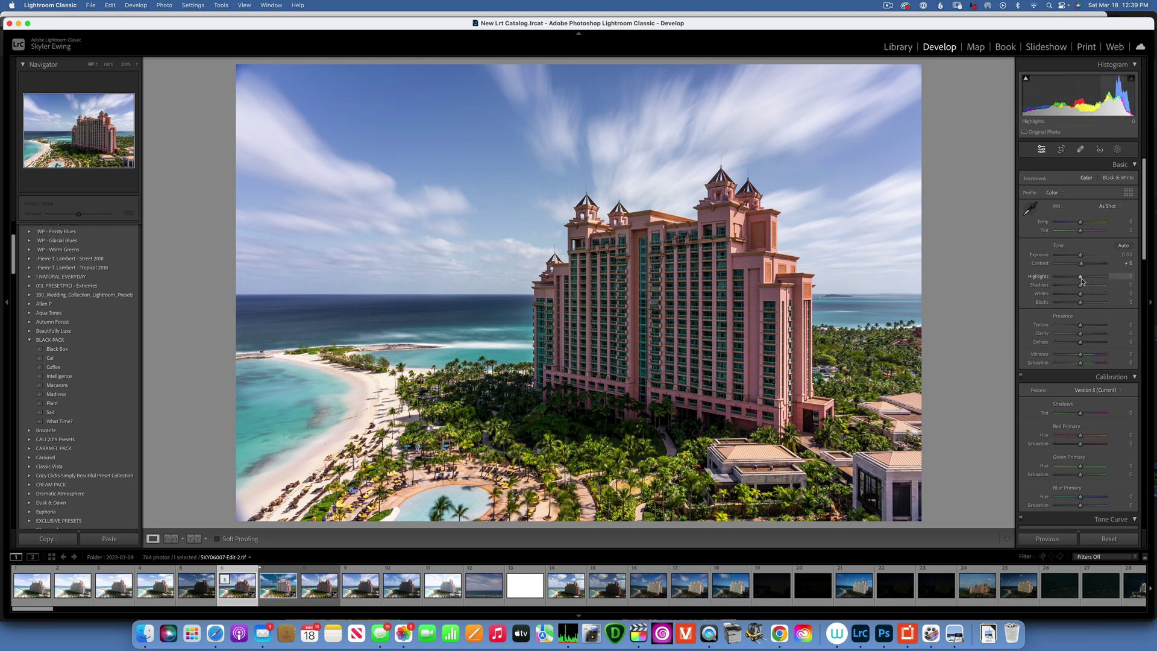
left_click_drag(1081, 277, 1086, 277)
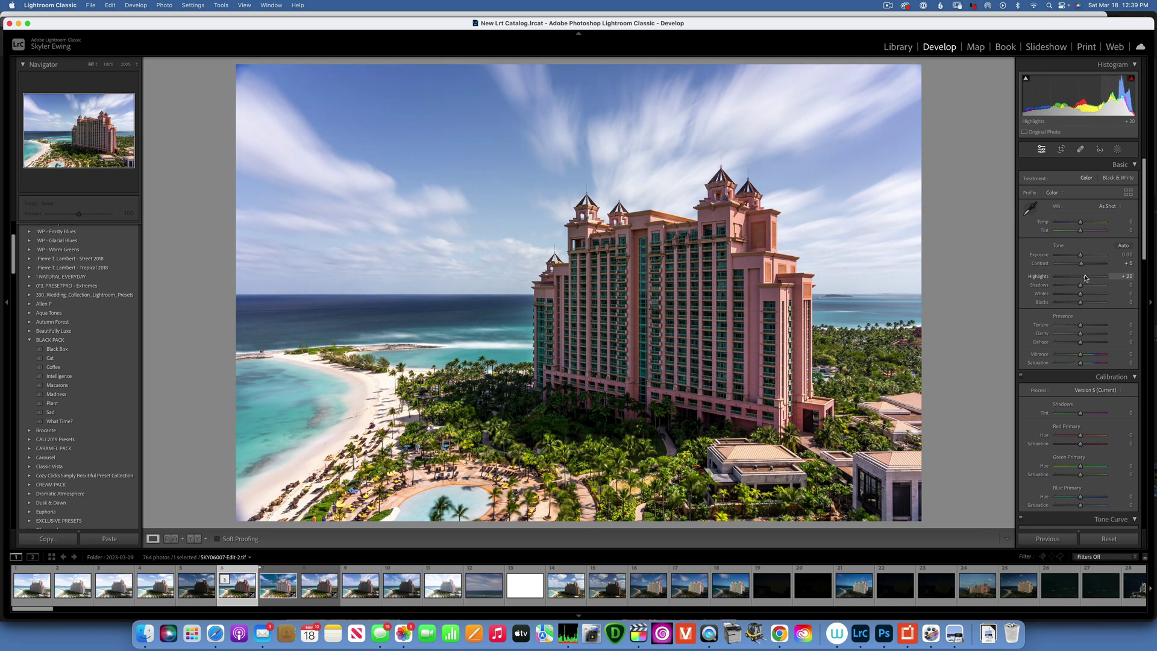
left_click_drag(1080, 285, 1084, 287)
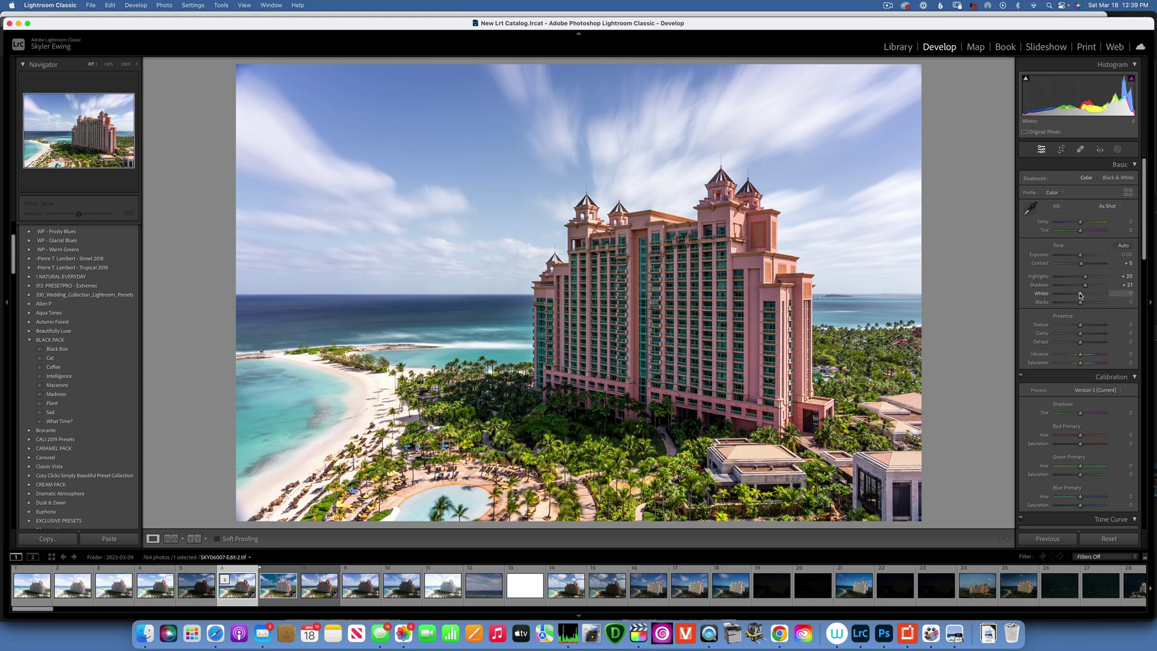
left_click_drag(1081, 295, 1082, 305)
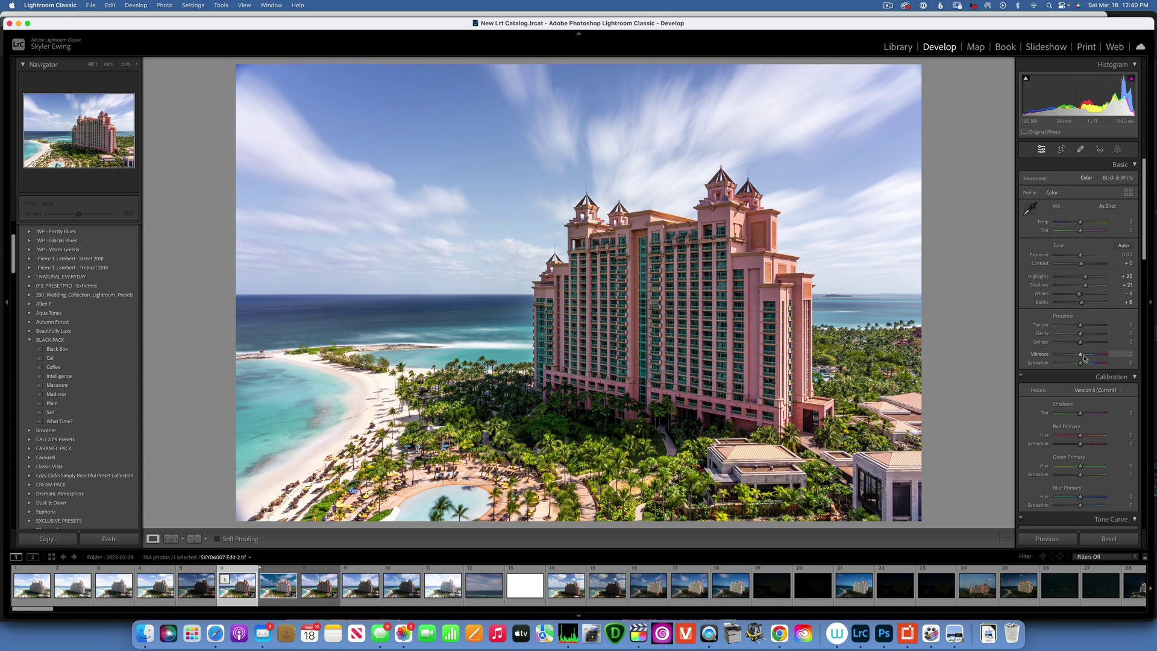
scroll(1084, 356, "down", 1)
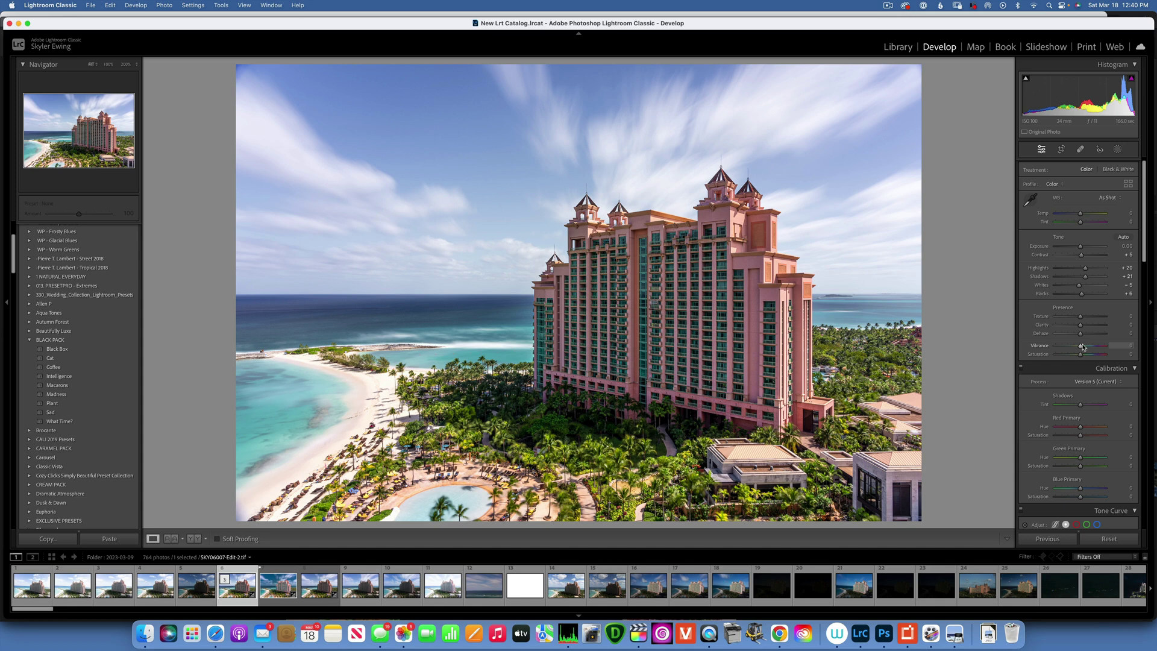
left_click_drag(1080, 346, 1084, 347)
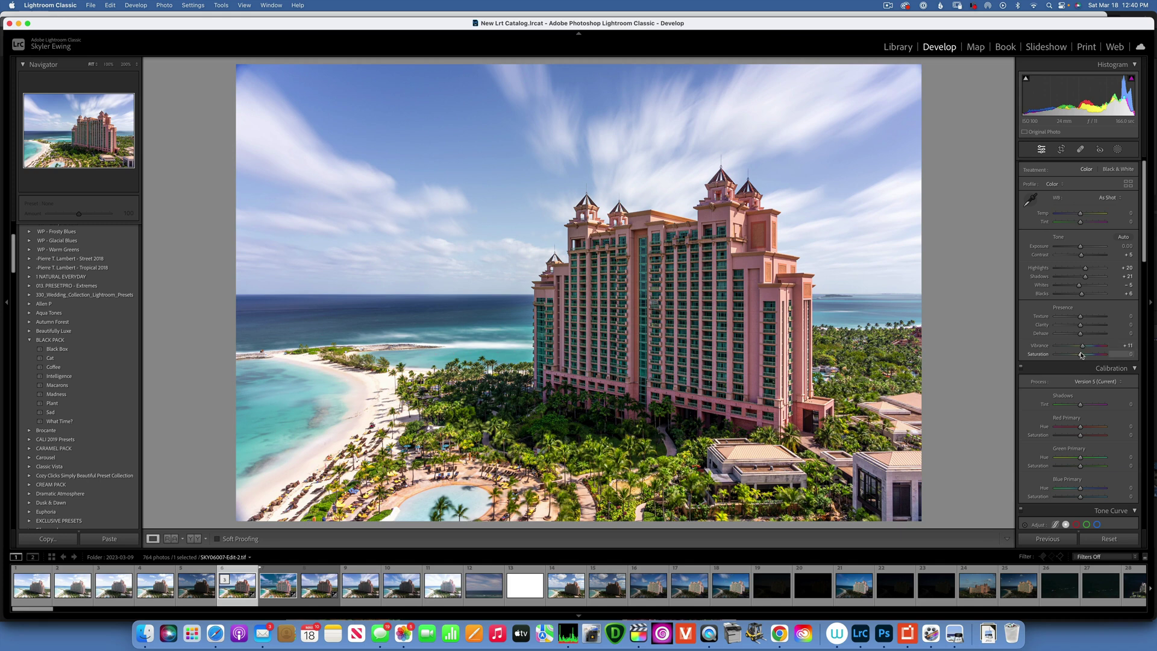
key("Up")
key("Up")
key("Up")
Step: Shift the Blue Primary hue to −19 and set its saturation to +5
scroll(1085, 370, "down", 5)
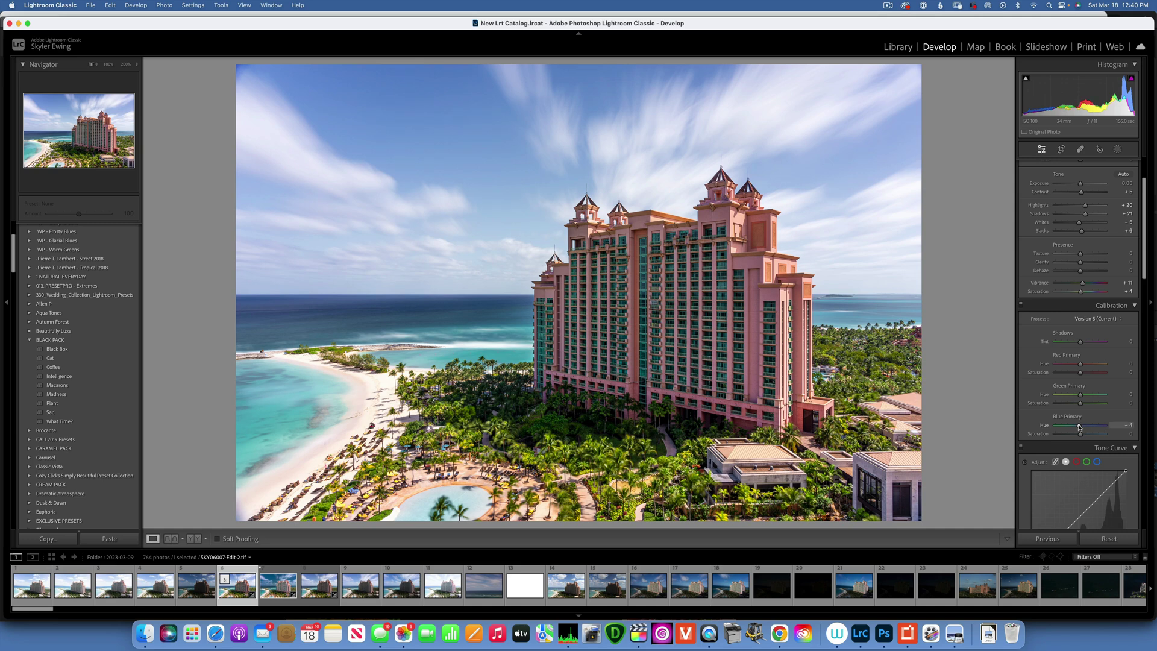
left_click_drag(1079, 426, 1075, 426)
left_click_drag(1079, 434, 1081, 435)
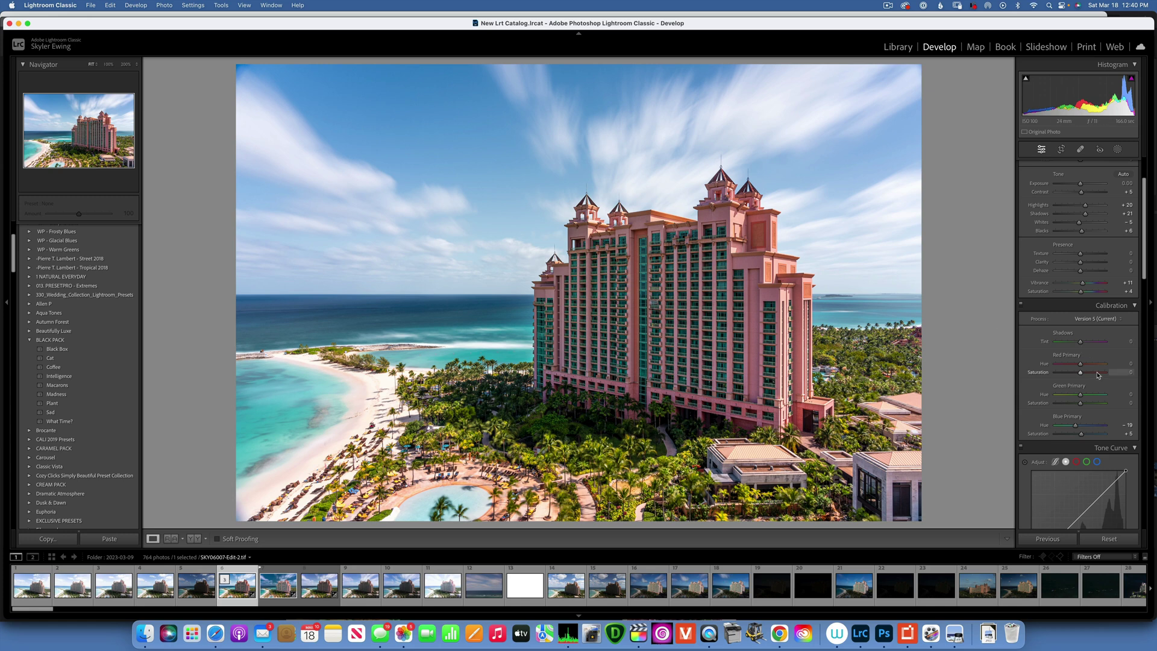
Step: Anchor the tone curve's upper tones and lift a shadow point to input 66, output 74
scroll(1085, 391, "down", 1)
scroll(1086, 390, "down", 4)
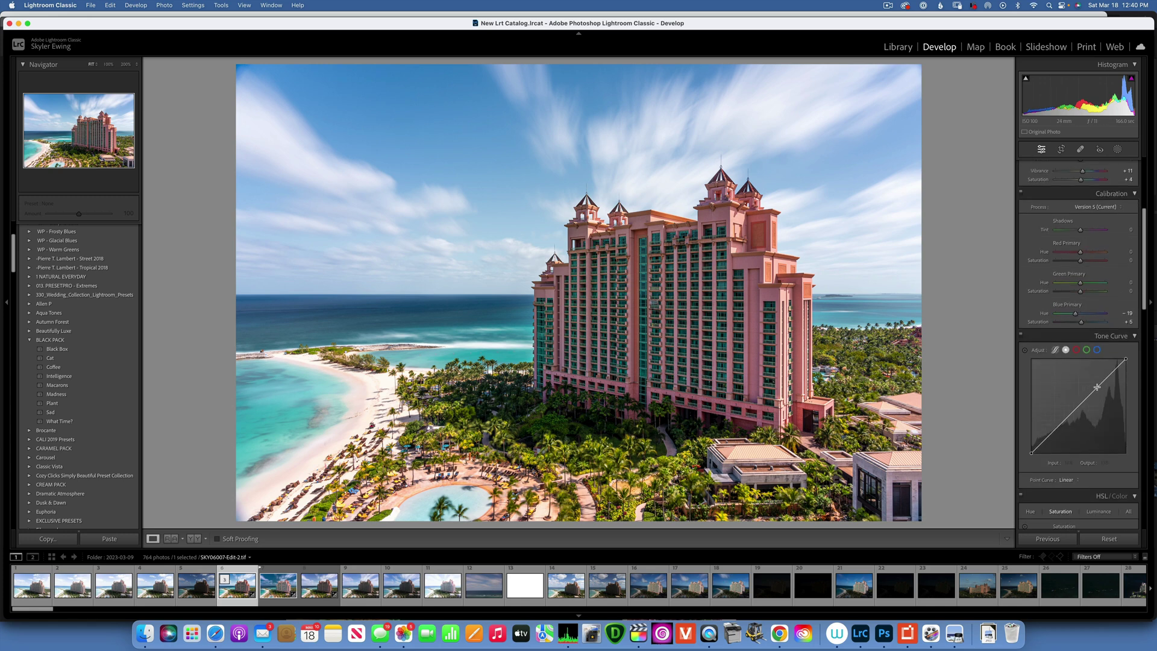
left_click(1099, 384)
left_click(1051, 433)
left_click_drag(1052, 435, 1057, 429)
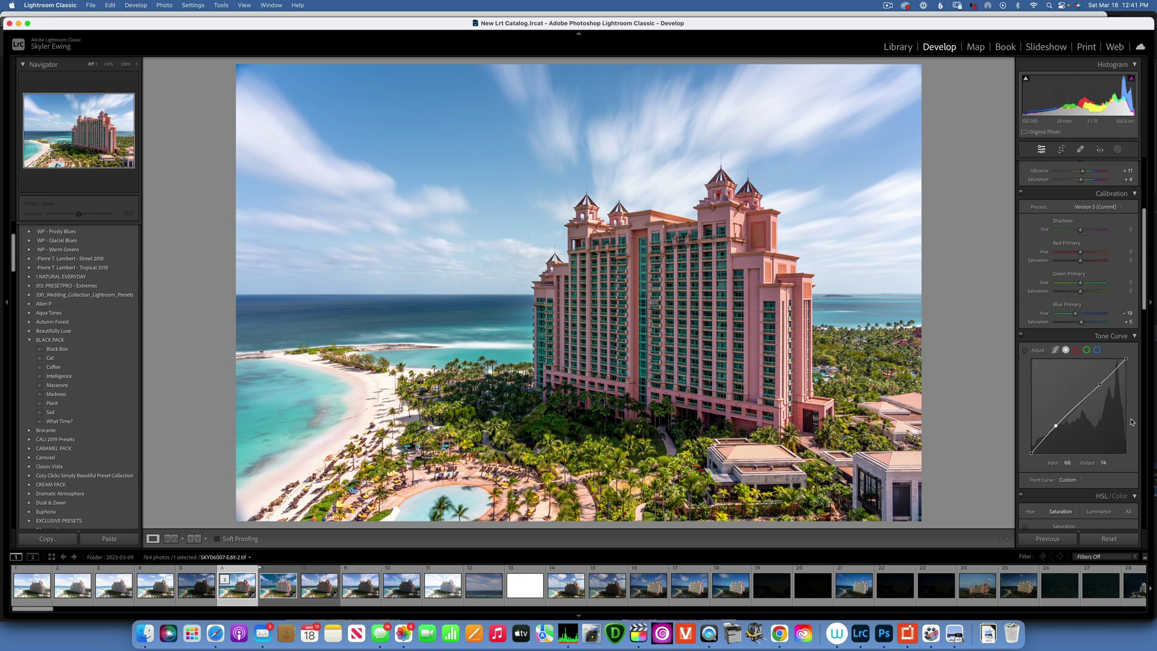
Step: In HSL/Color, set Orange Hue to -9, Orange Saturation to -4 and Orange Luminance to -12
scroll(1131, 421, "down", 4)
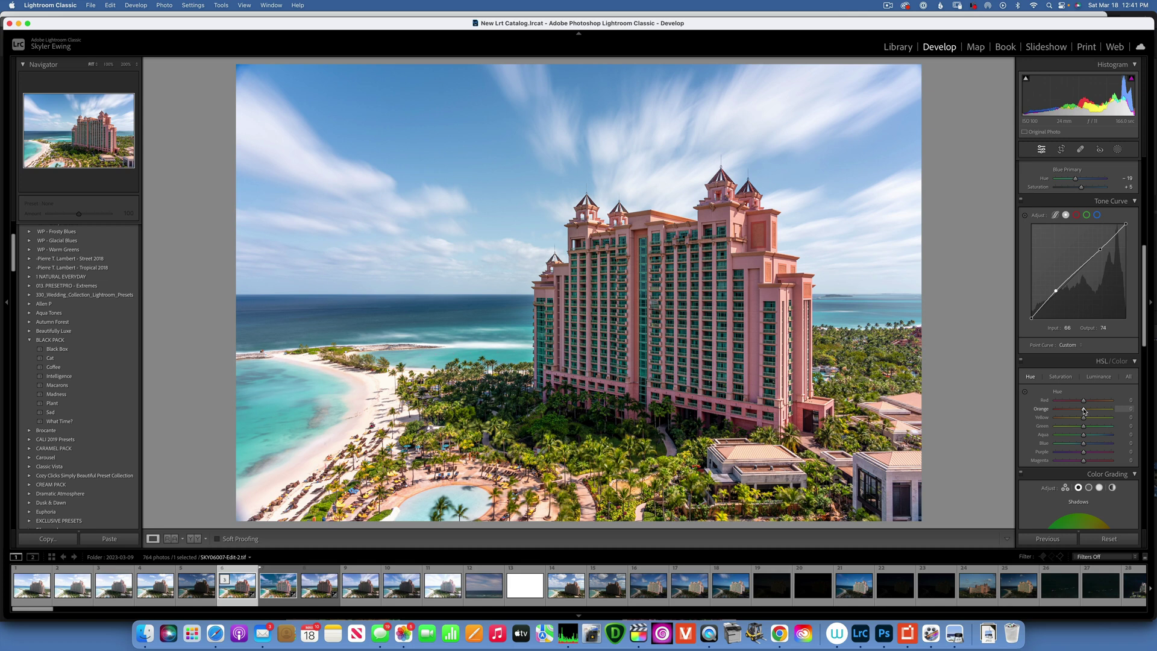
left_click_drag(1084, 411, 1081, 412)
left_click(1062, 378)
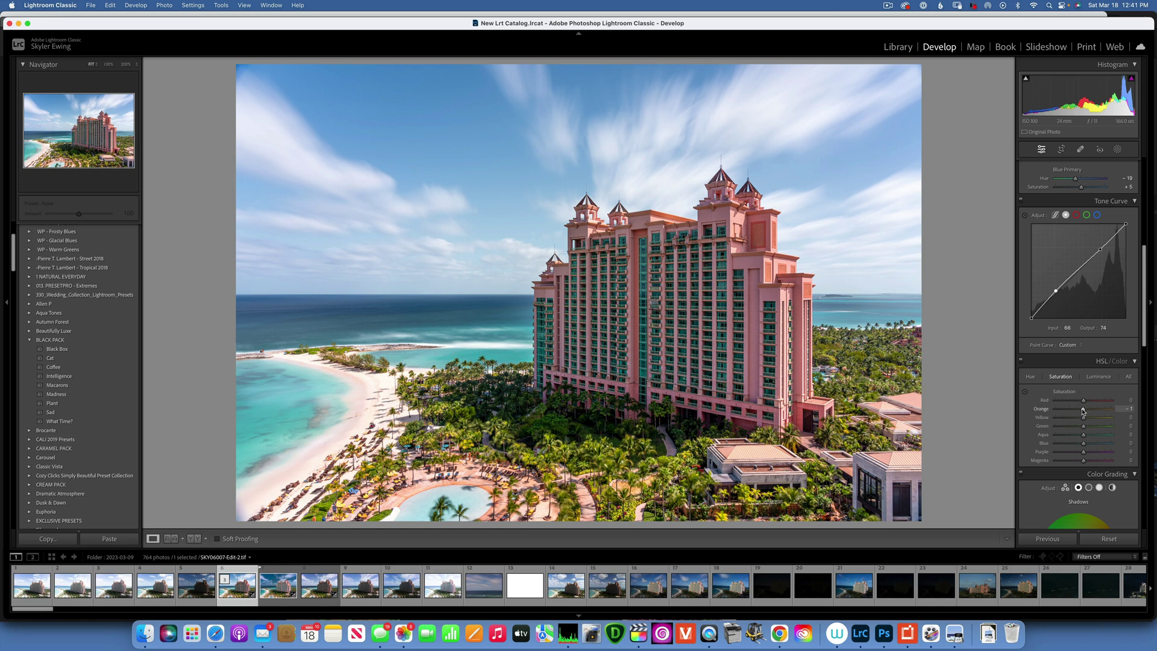
left_click_drag(1083, 412, 1081, 412)
left_click(1098, 376)
left_click_drag(1083, 410, 1081, 410)
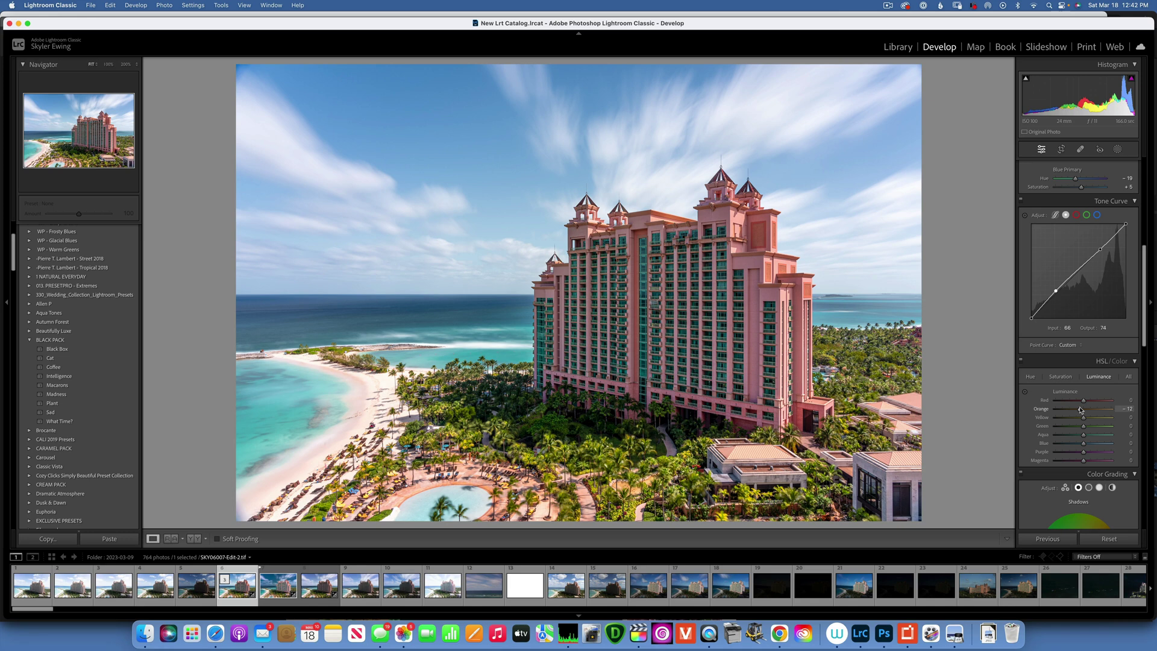
Step: Tint the Color Grading shadows blue, with hue around 227-231 and saturation about 3-4
scroll(1080, 410, "down", 5)
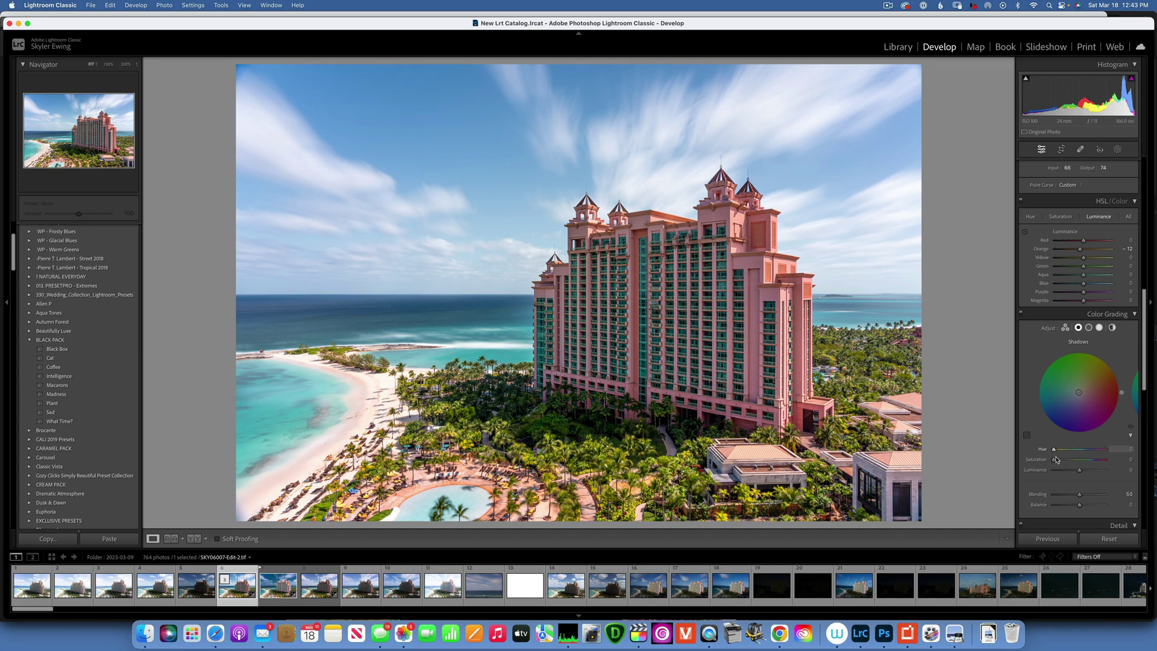
left_click_drag(1054, 450, 1079, 449)
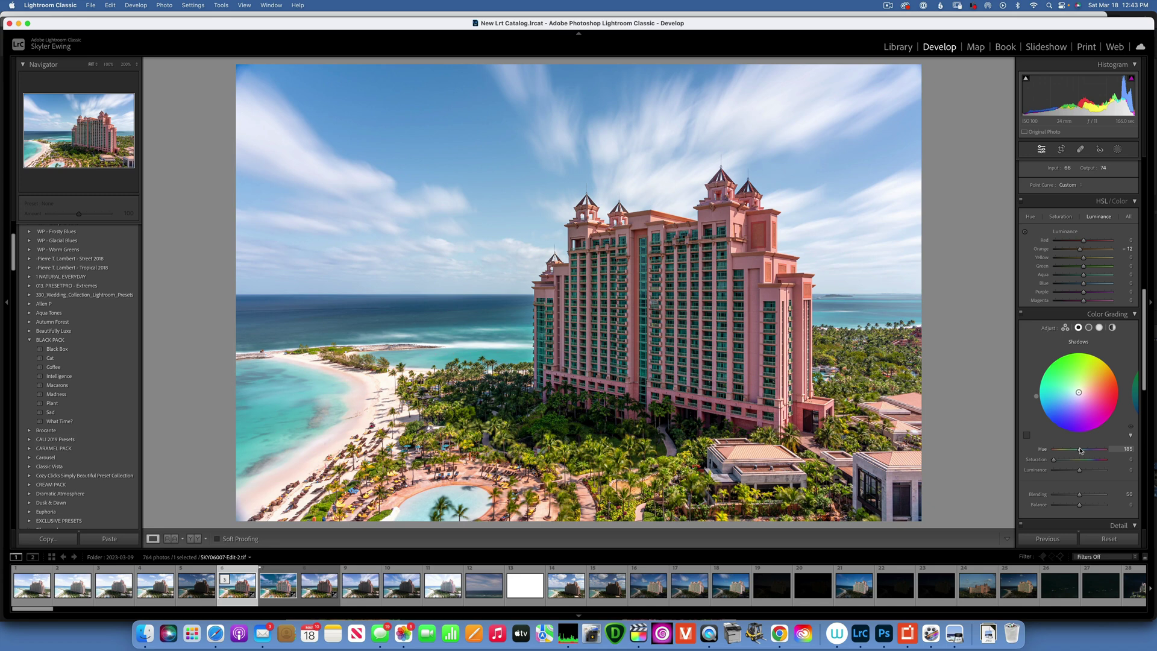
left_click_drag(1080, 450, 1088, 450)
left_click_drag(1055, 461, 1056, 462)
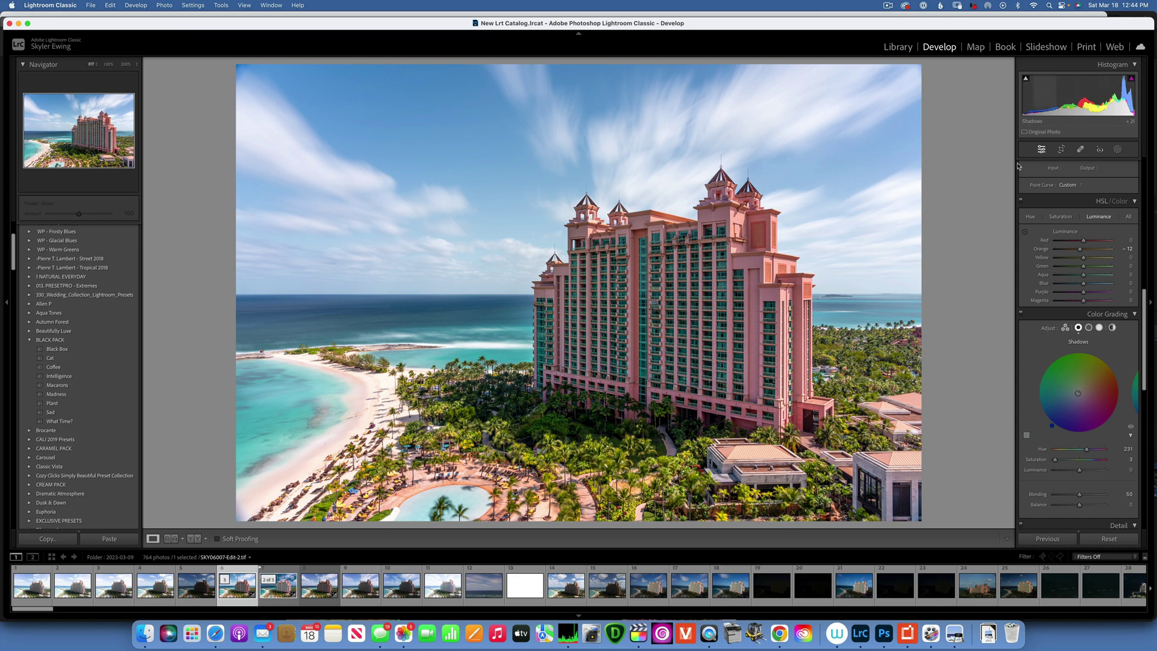
Step: Add a Sky mask with exposure -0.79, contrast +28 and whites +37
scroll(1079, 265, "up", 10)
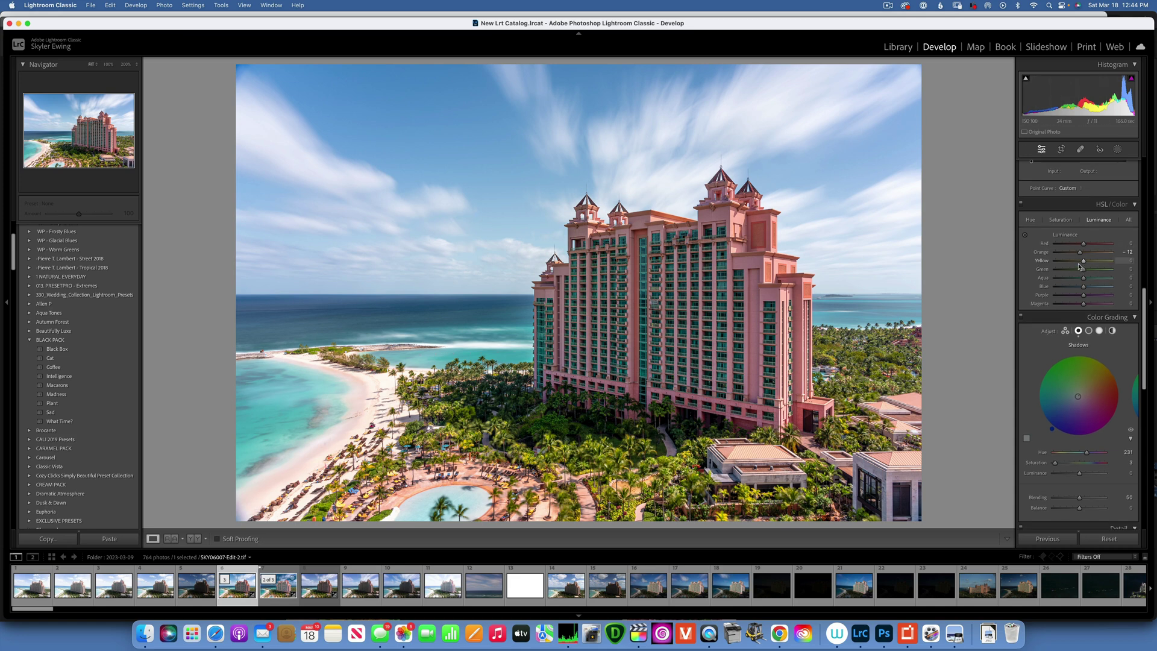
left_click(1117, 150)
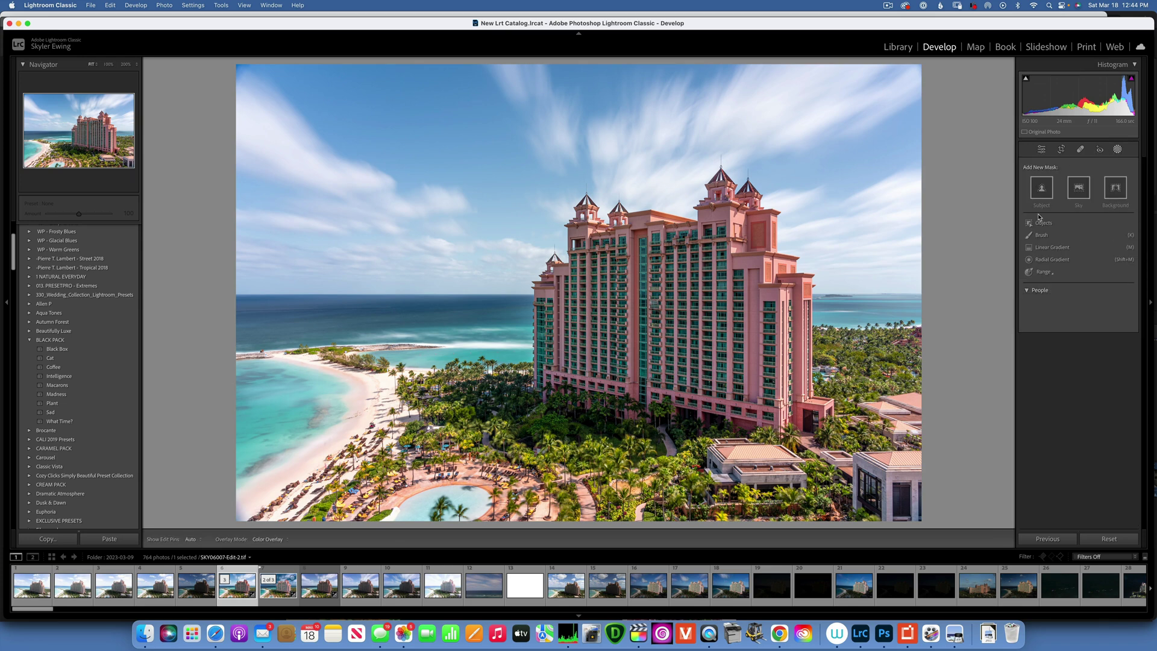
left_click(1079, 188)
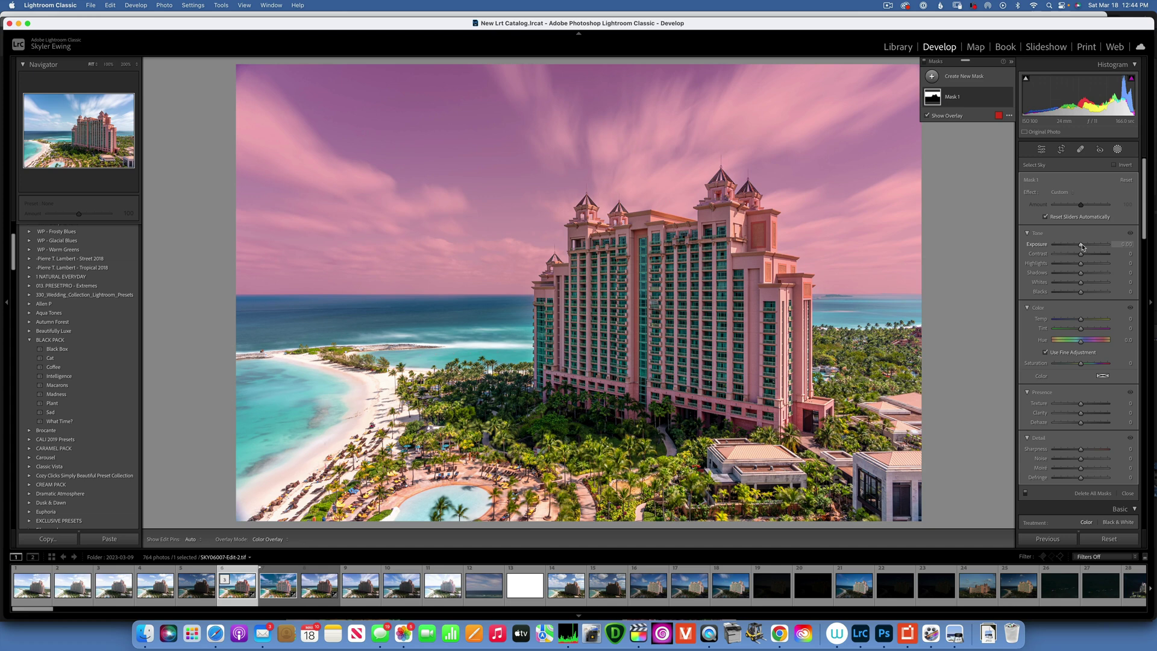
mouse_move(1081, 245)
left_mouse_down()
mouse_move(1085, 285)
mouse_move(1083, 258)
mouse_move(1106, 257)
mouse_move(1088, 255)
left_mouse_up()
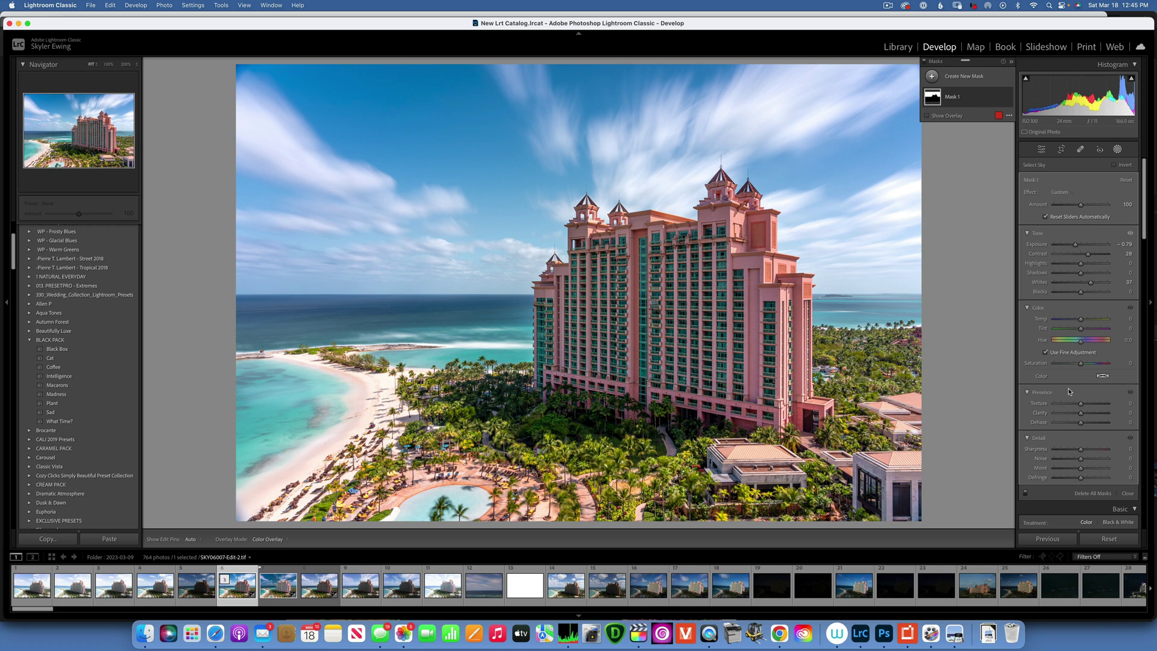
left_click_drag(1080, 364, 1076, 364)
Step: Close the sky mask and add a subtle +6 Dehaze to the whole photo
key("m")
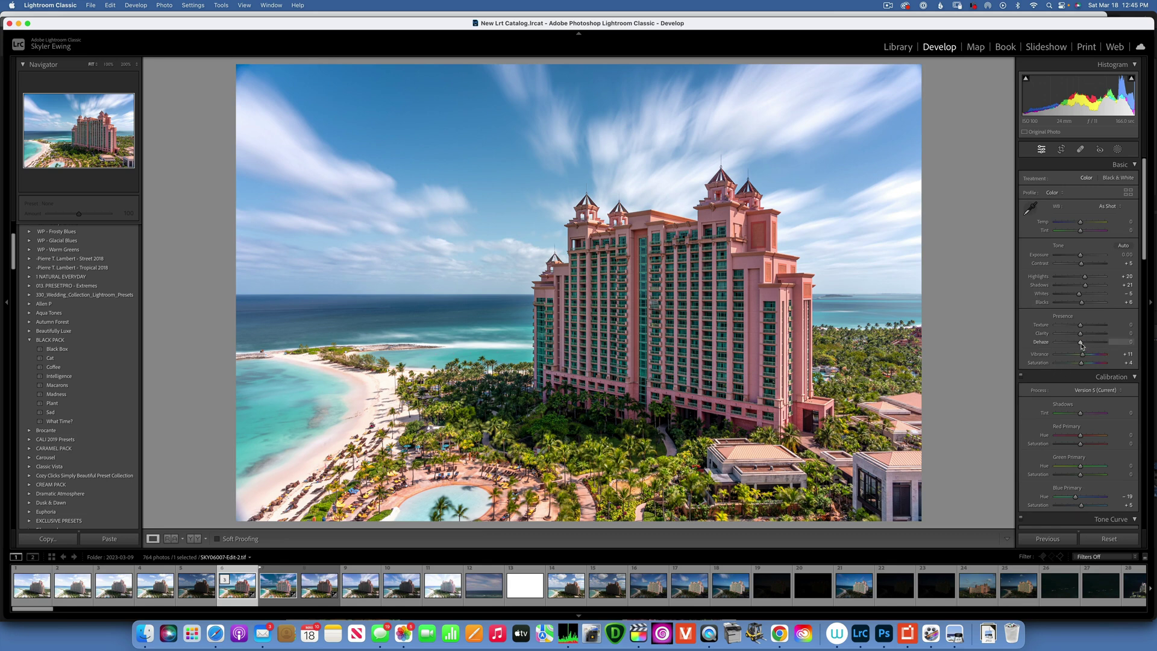
mouse_move(1082, 344)
left_mouse_down()
mouse_move(1100, 342)
mouse_move(1086, 344)
left_mouse_up()
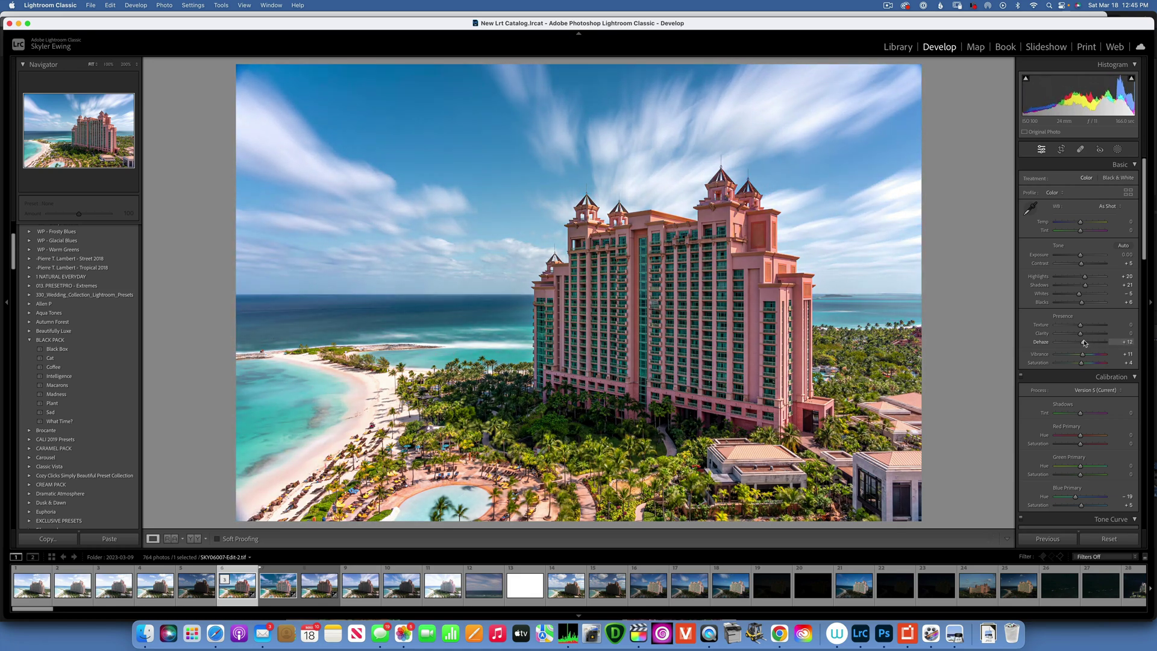
left_click_drag(1084, 342, 1082, 343)
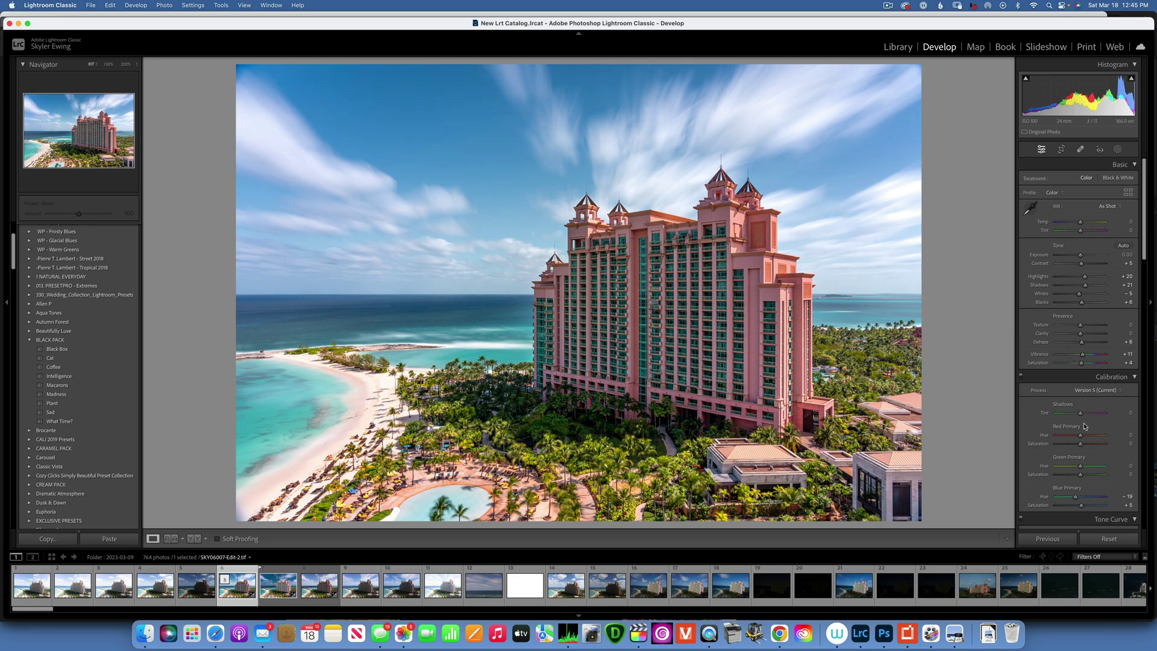
Step: In HSL, lower Blue Luminance to about -26 and Blue Saturation to -10
scroll(1082, 431, "down", 5)
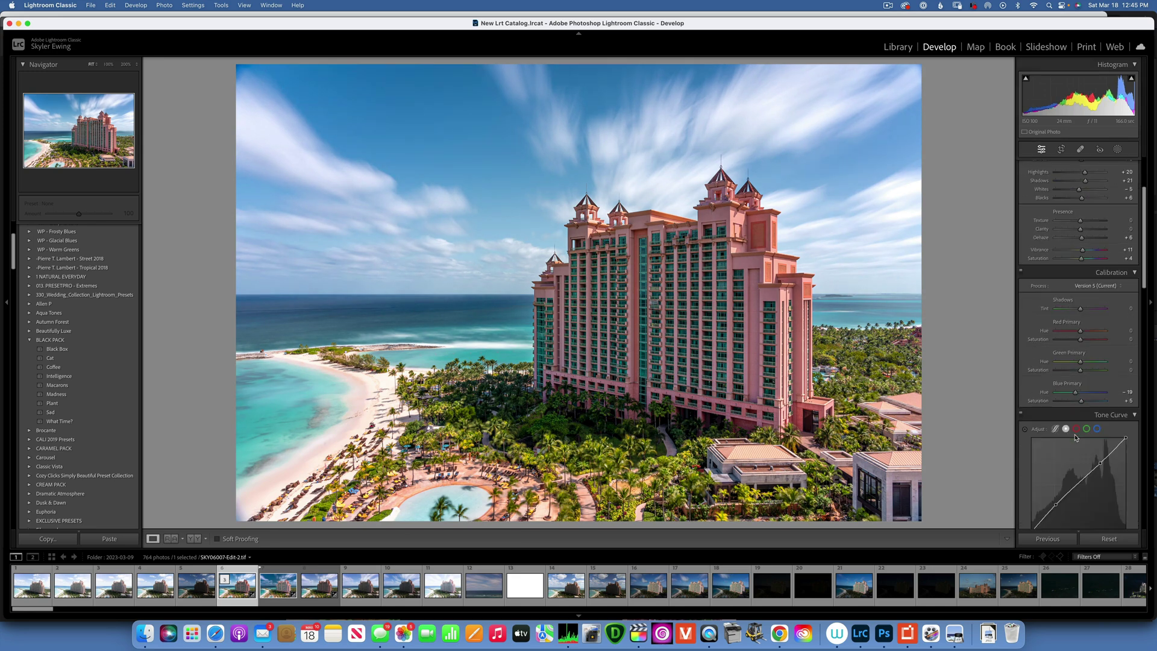
scroll(1076, 436, "down", 10)
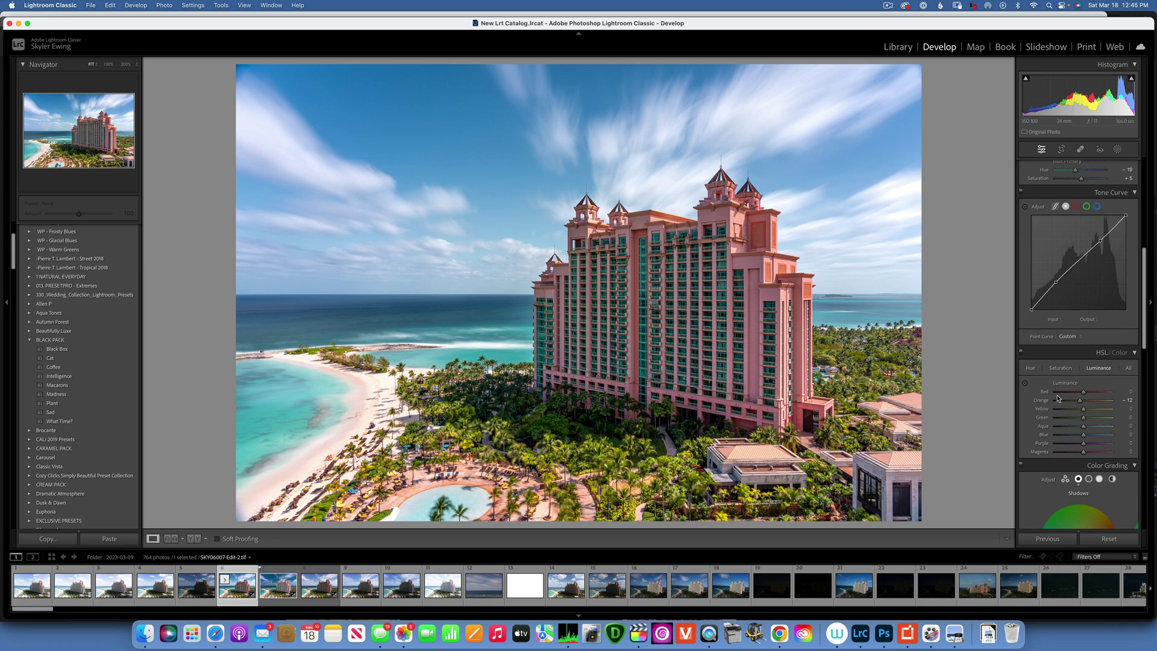
scroll(1049, 382, "down", 2)
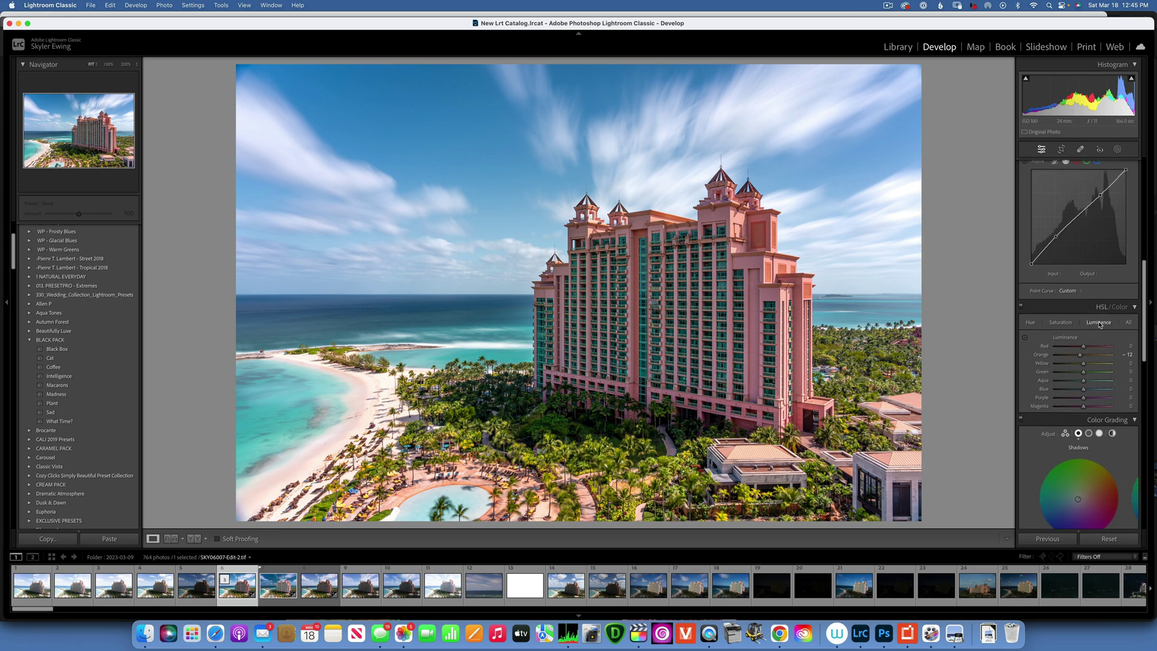
left_click(1127, 323)
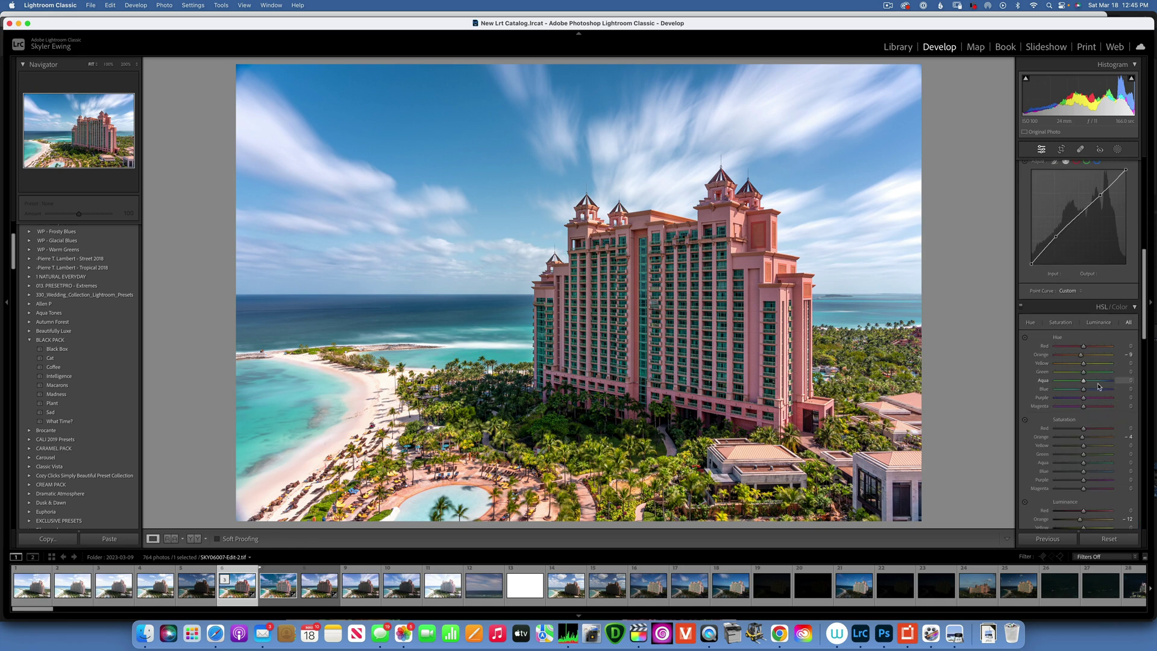
left_click(1098, 322)
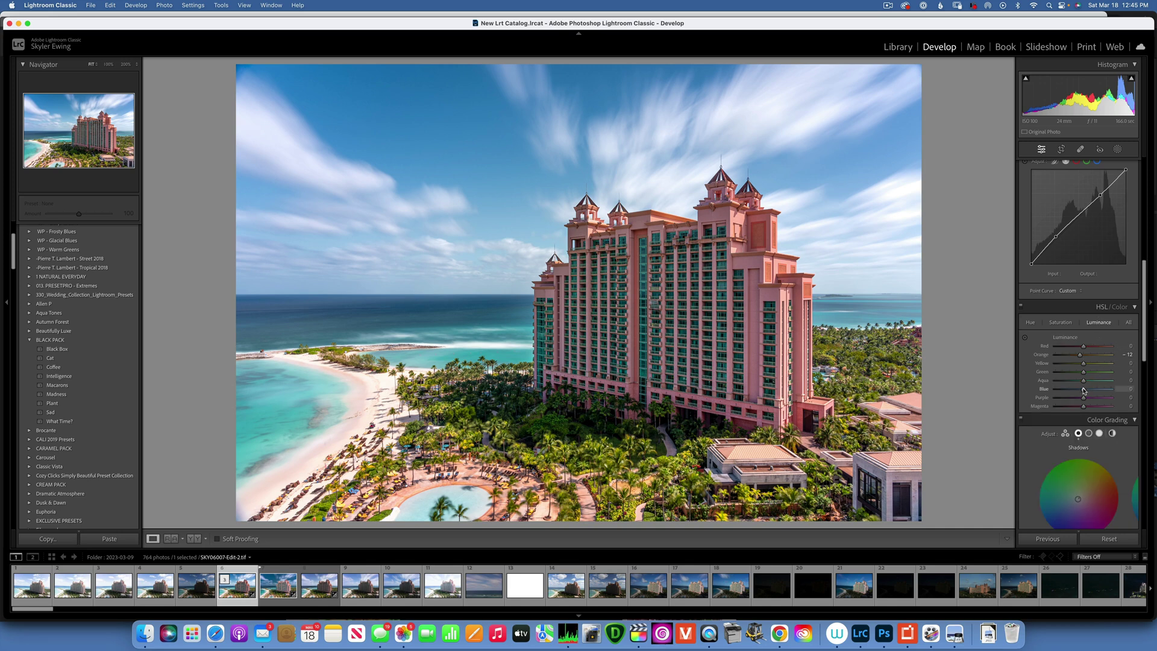
left_click_drag(1083, 390, 1076, 390)
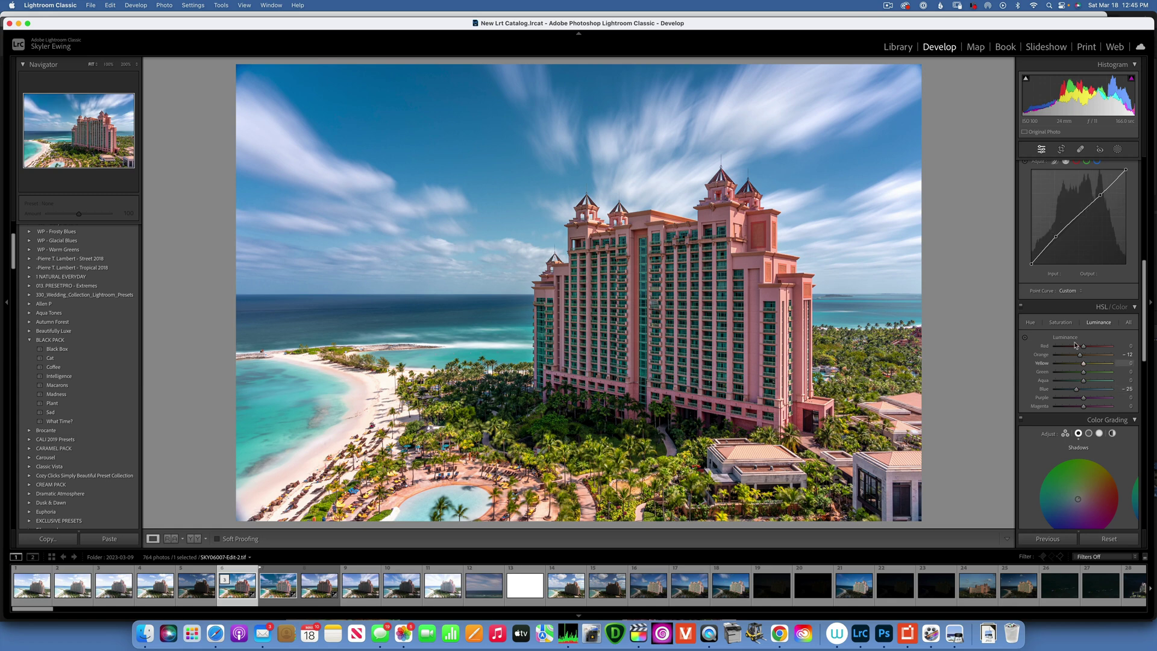
left_click(1060, 322)
left_click_drag(1084, 391, 1081, 391)
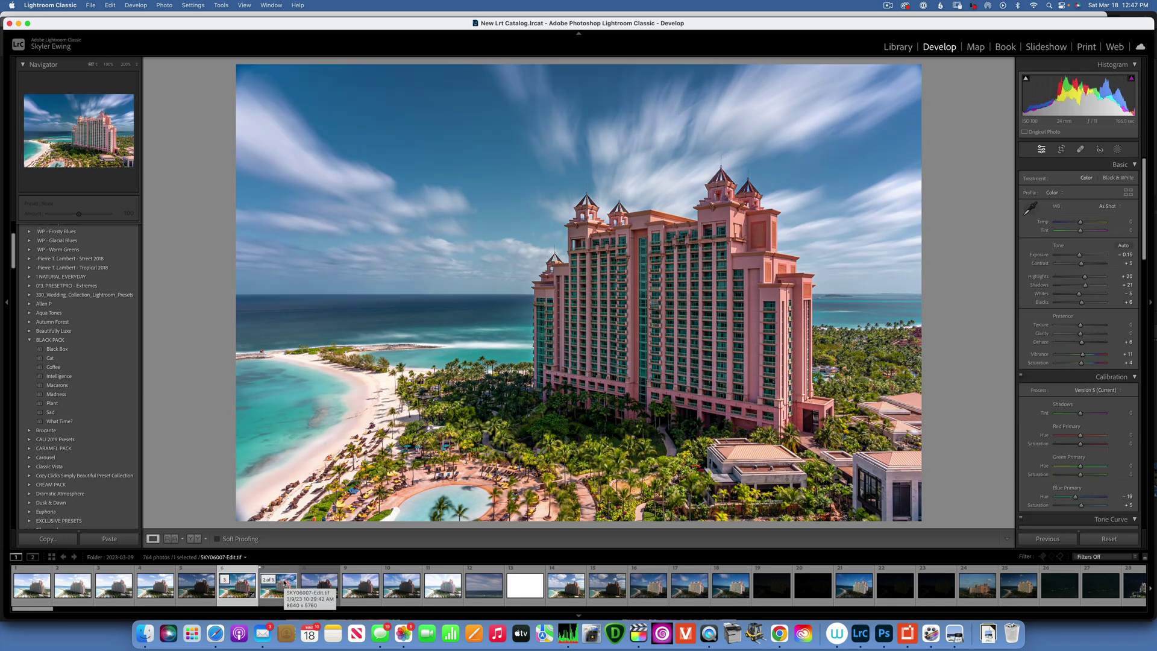
Step: On the edited copy, add a Select Subject mask on the hotel and raise its exposure to +0.52
left_click(284, 583)
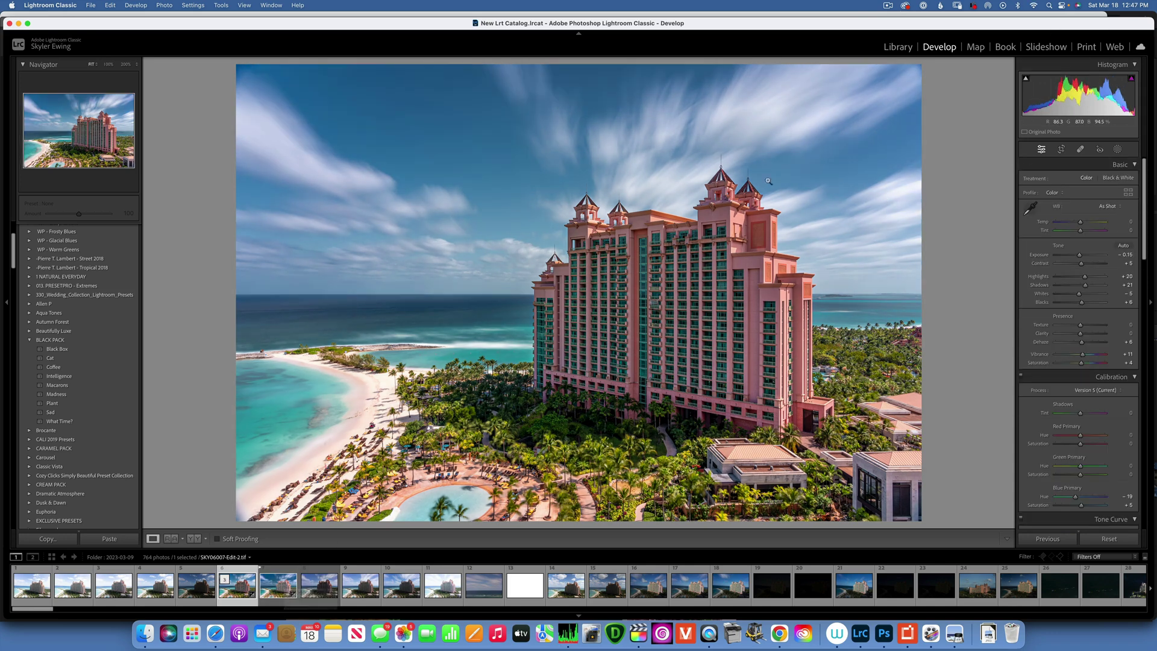
left_click(1116, 149)
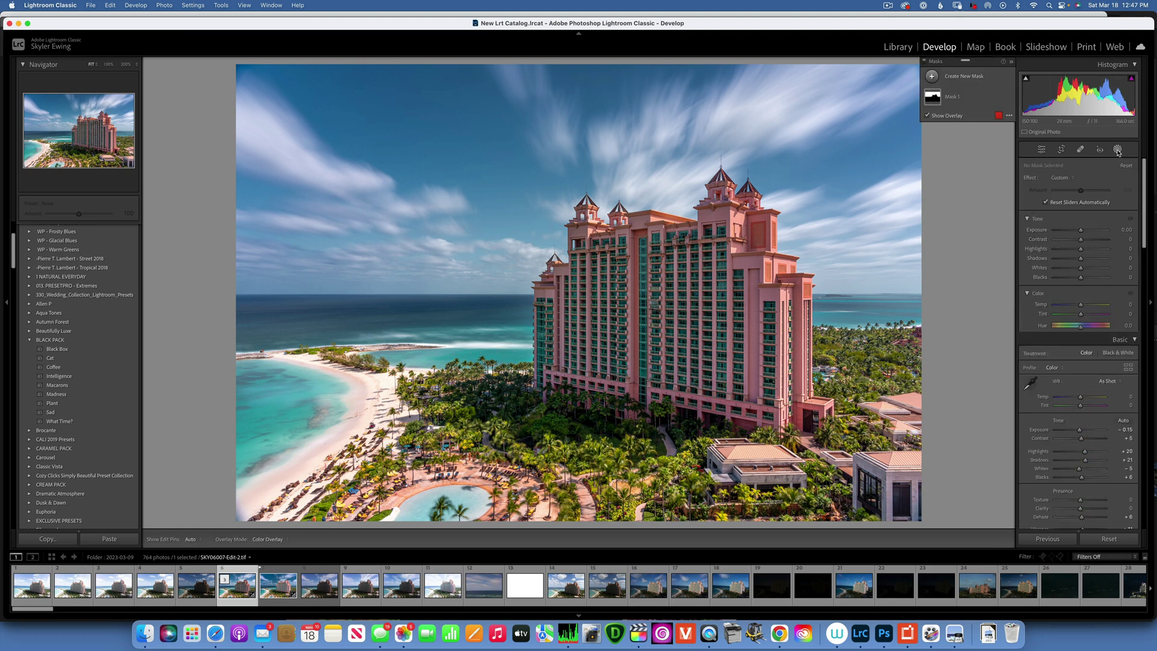
left_click(931, 76)
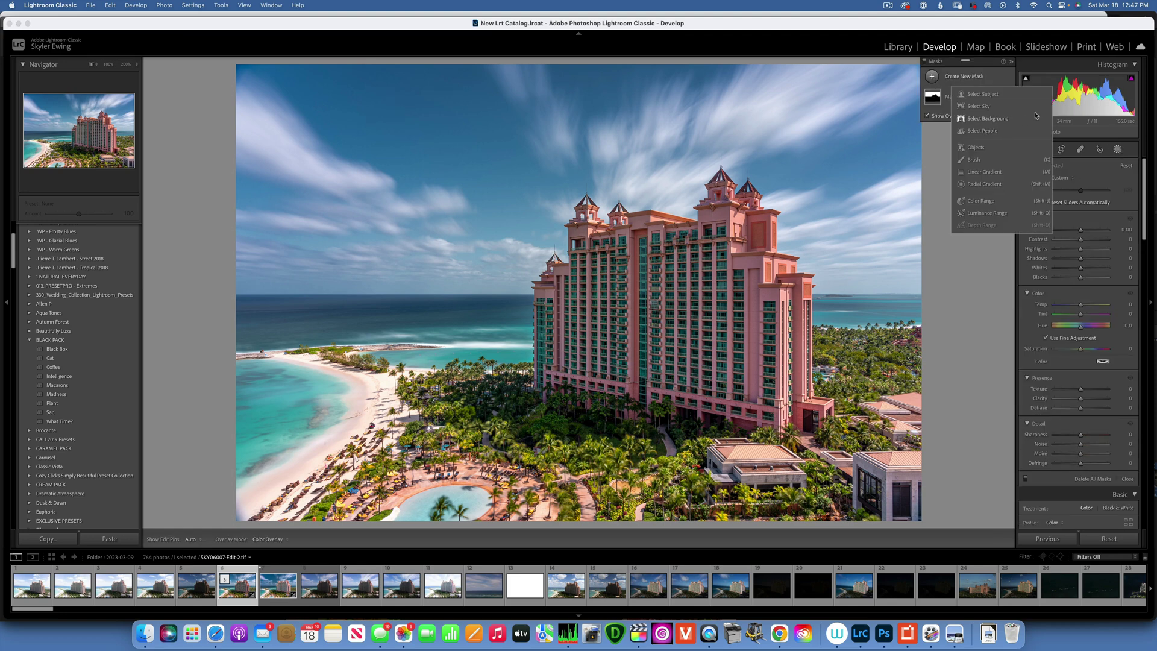
left_click(981, 95)
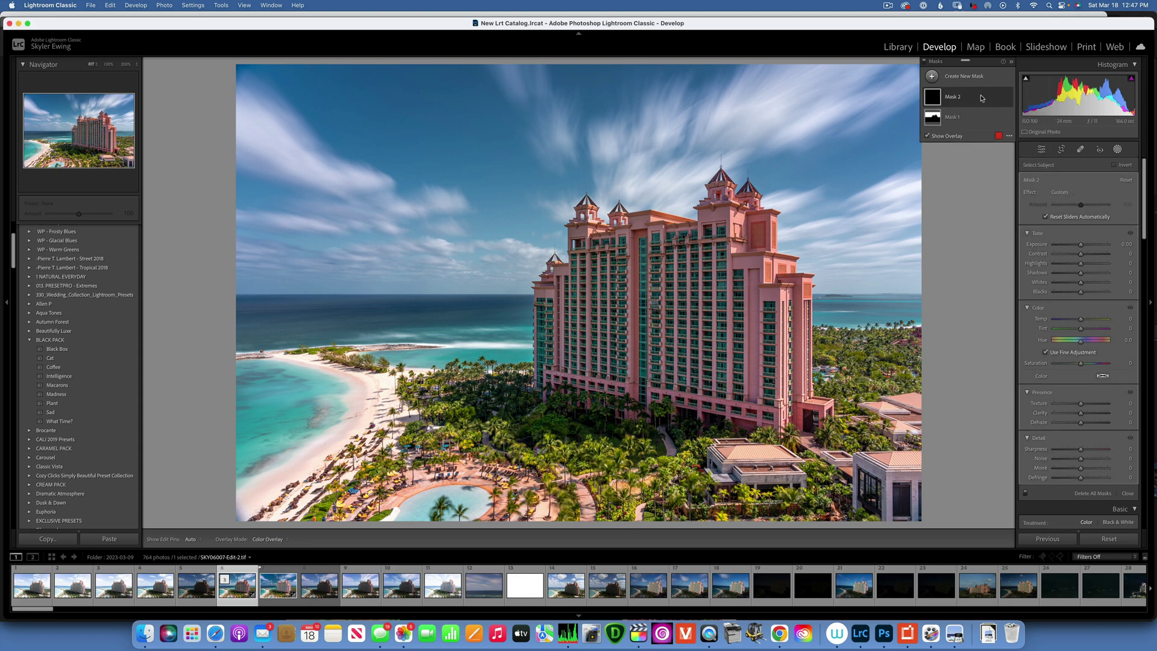
left_click(1080, 245)
mouse_move(1080, 245)
left_mouse_down()
mouse_move(1092, 272)
mouse_move(1085, 255)
left_mouse_up()
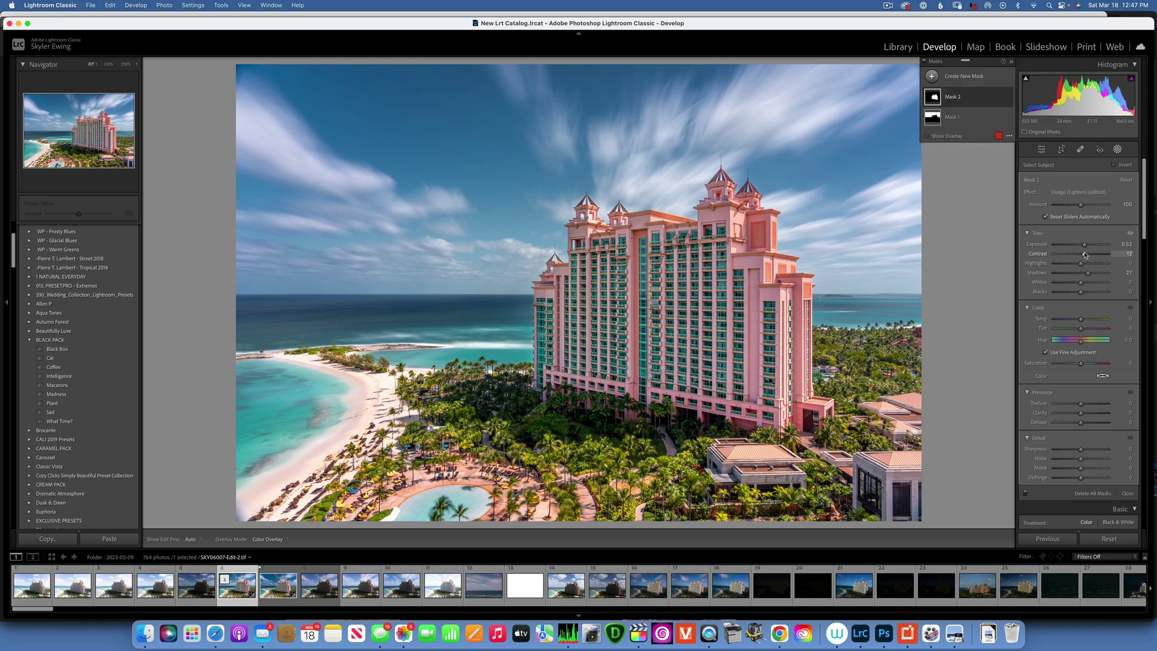
left_click(330, 588)
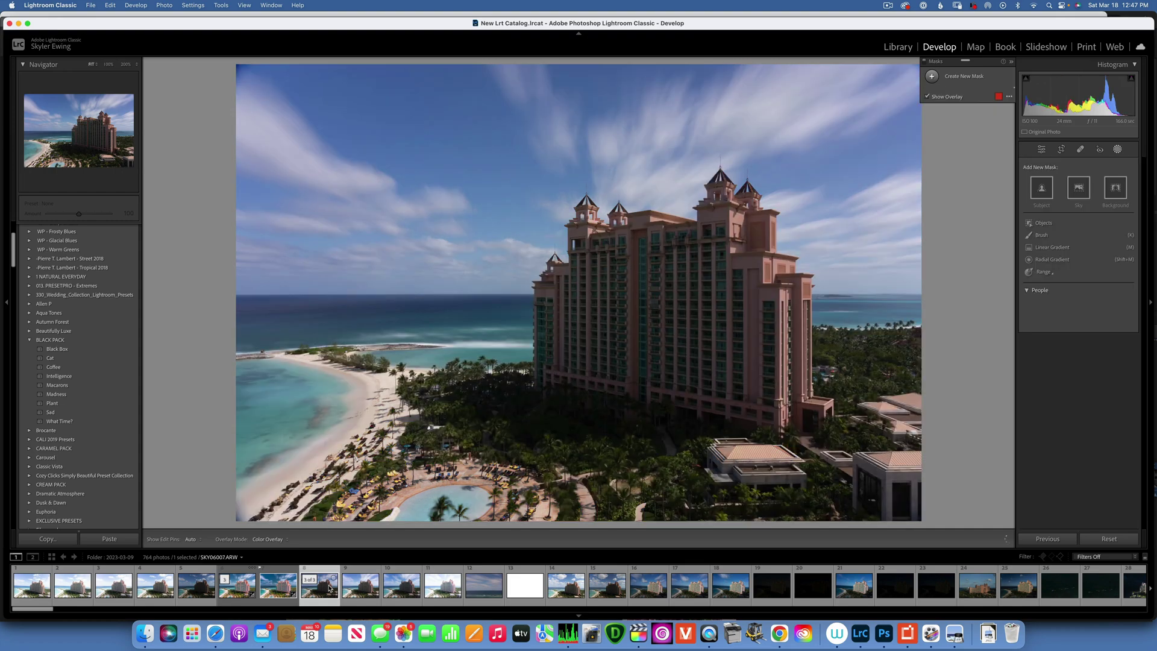
left_click(243, 592)
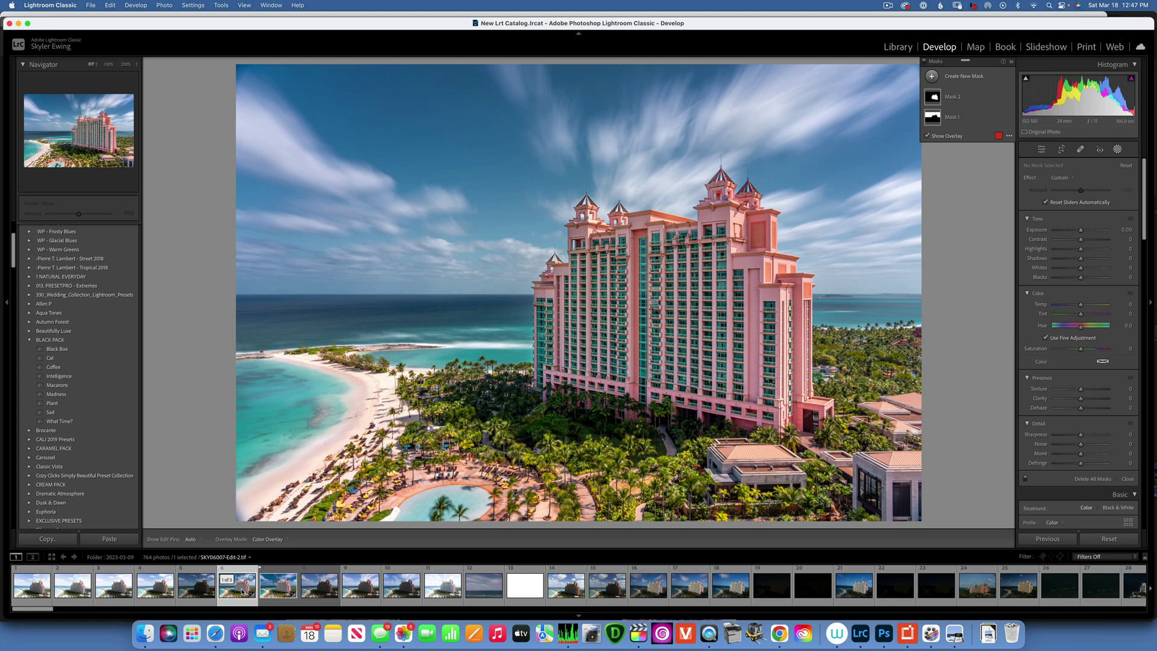
left_click(318, 589)
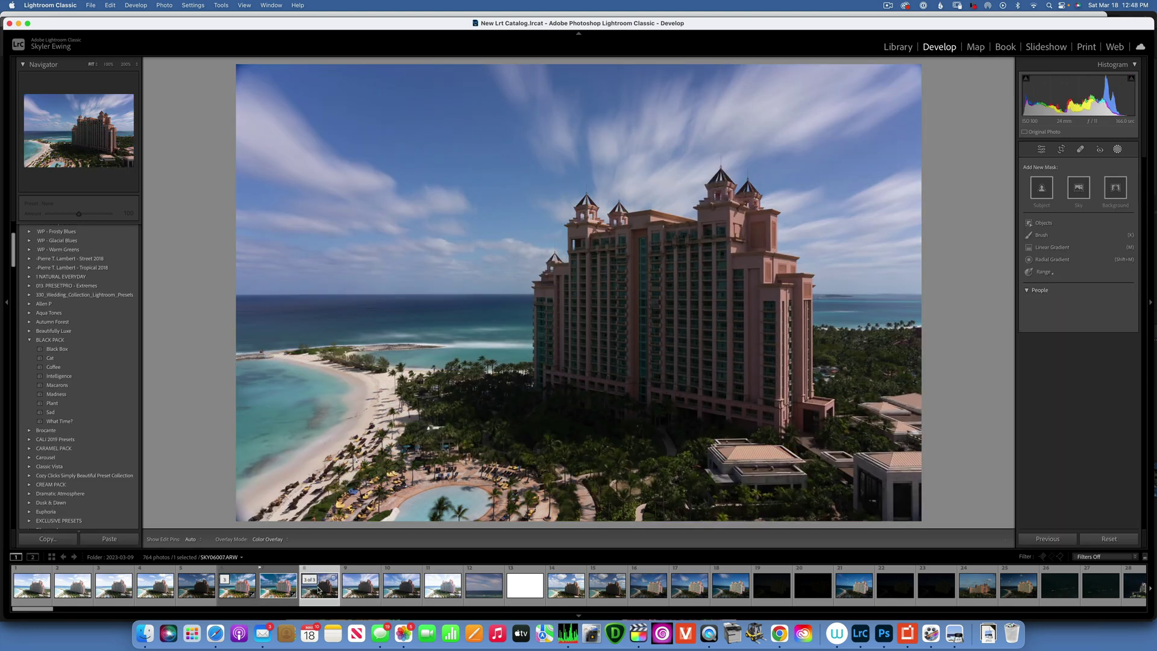
left_click(238, 592)
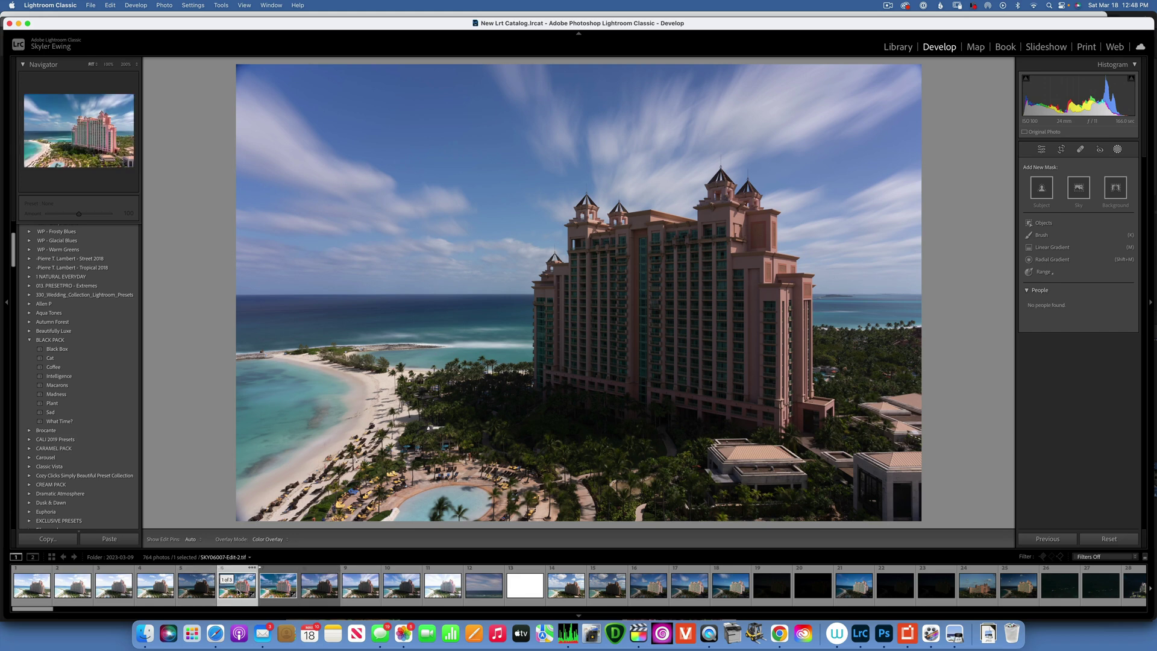